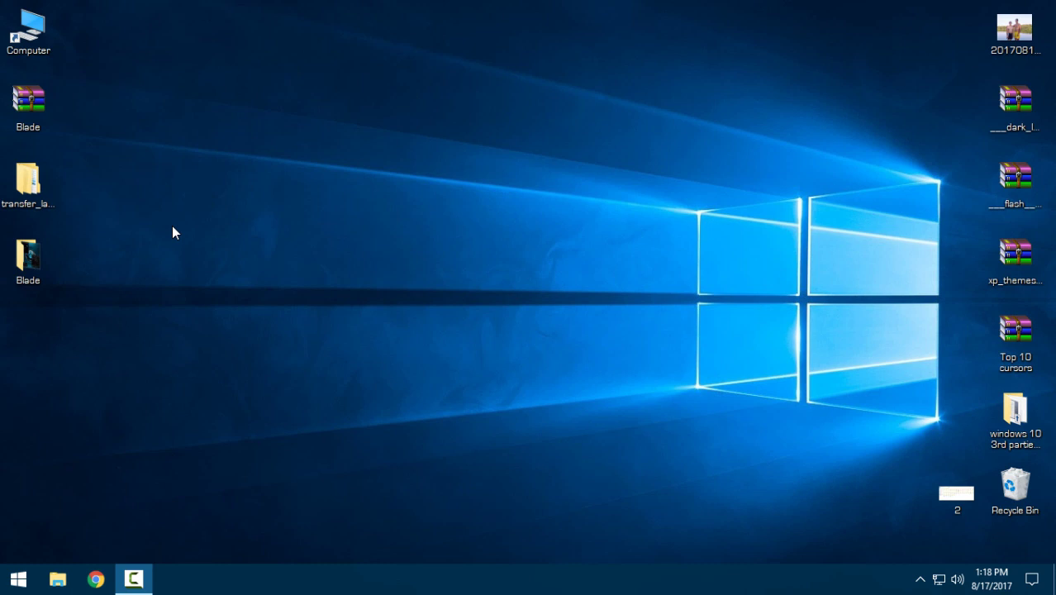
Select the Blade folder on the desktop and refresh the desktop twice
left_click(42, 258)
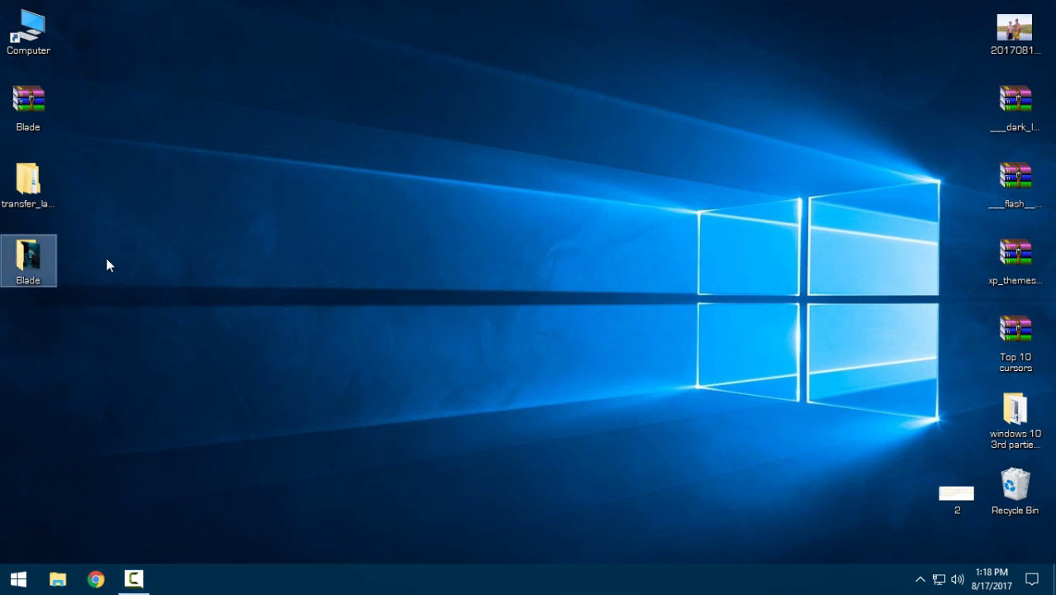
right_click(177, 178)
left_click(208, 245)
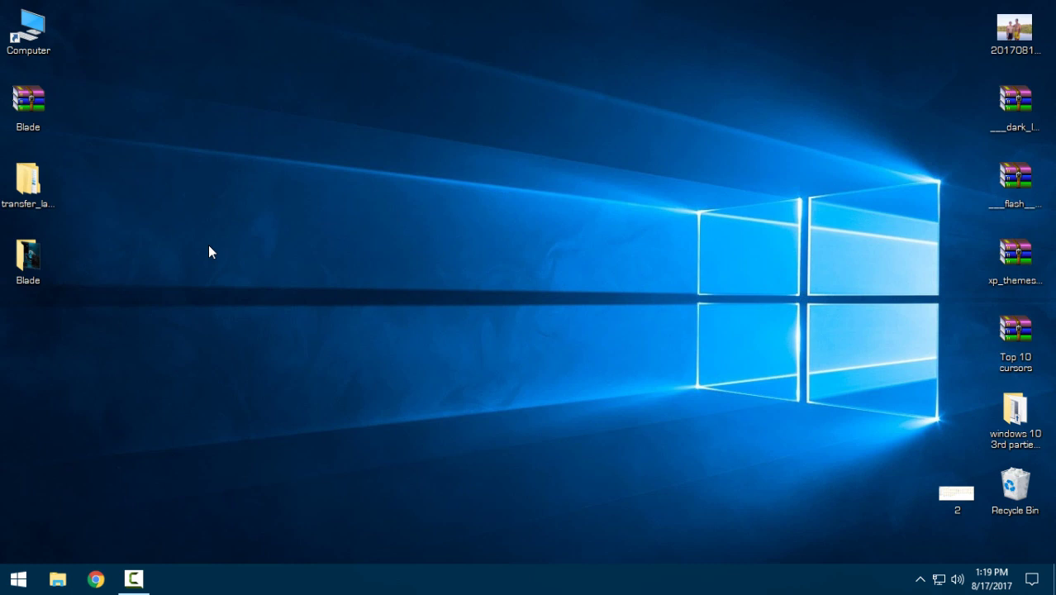
right_click(187, 230)
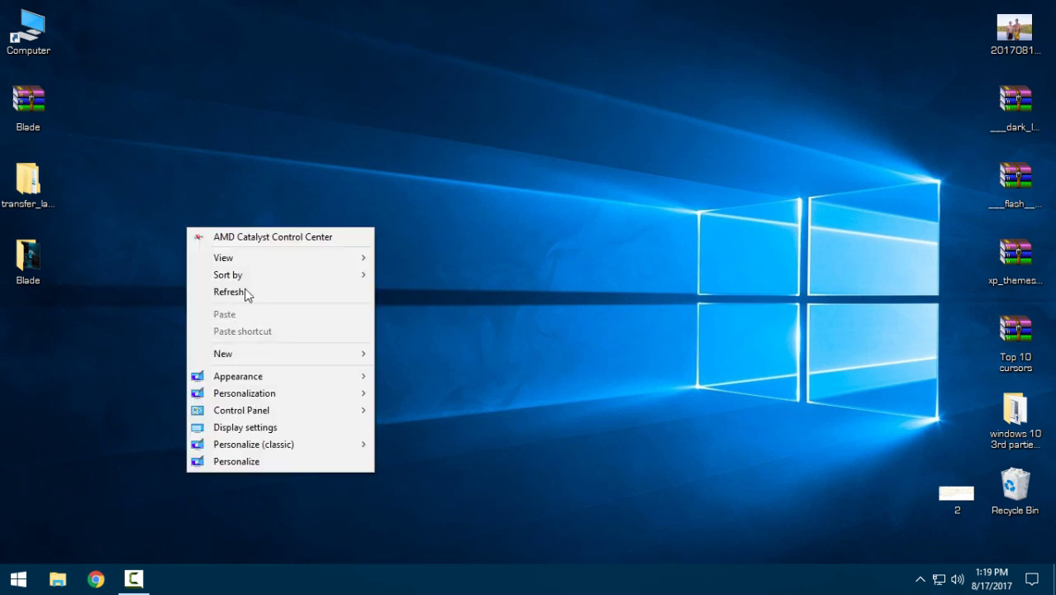
left_click(245, 291)
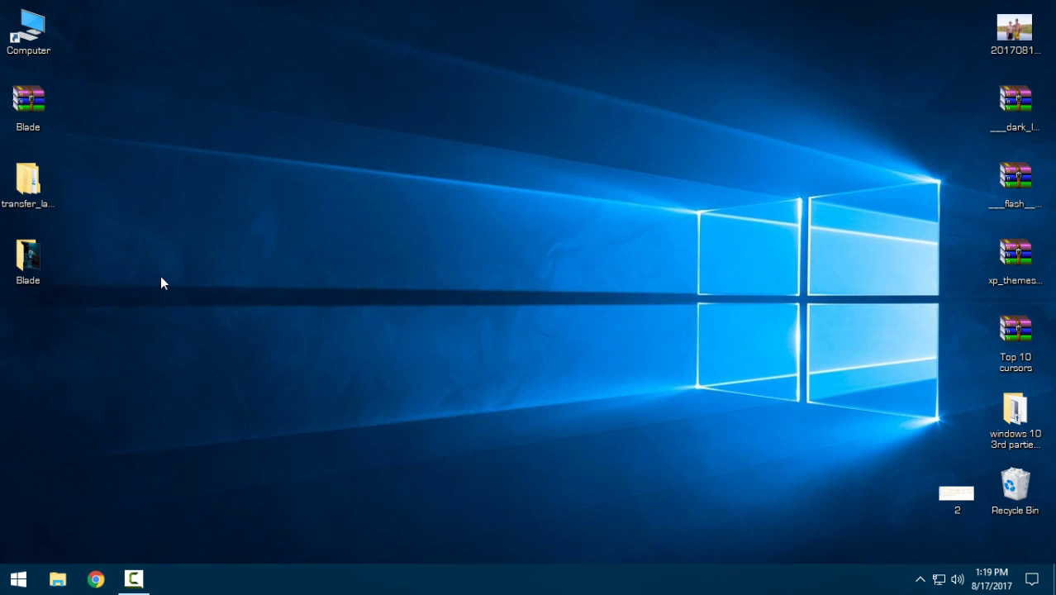
Select the Blade archive, then open and close the transfer_lapis wallpaper folder
left_click(40, 109)
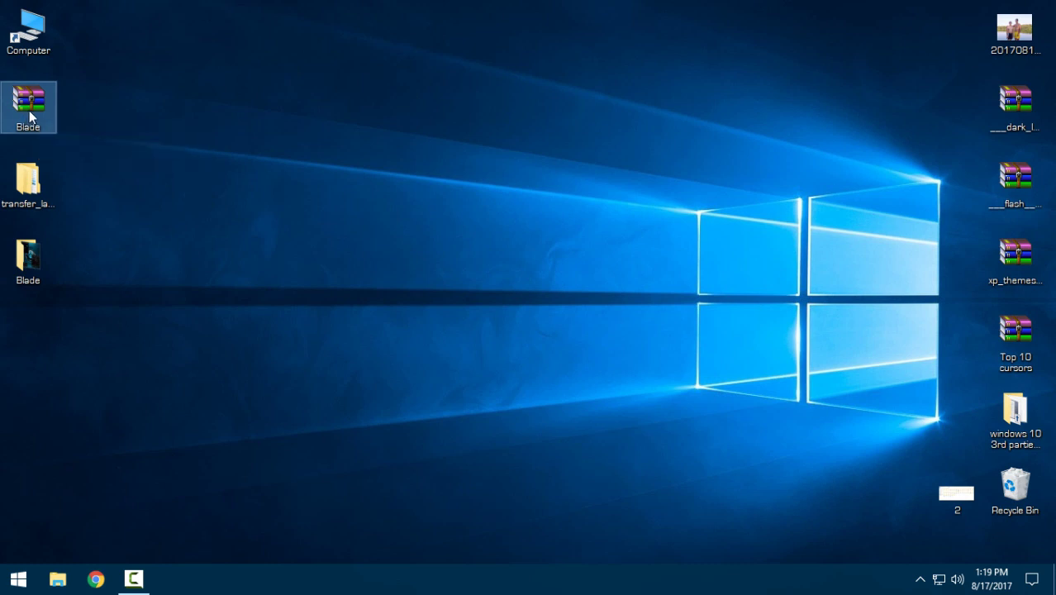
left_click(35, 196)
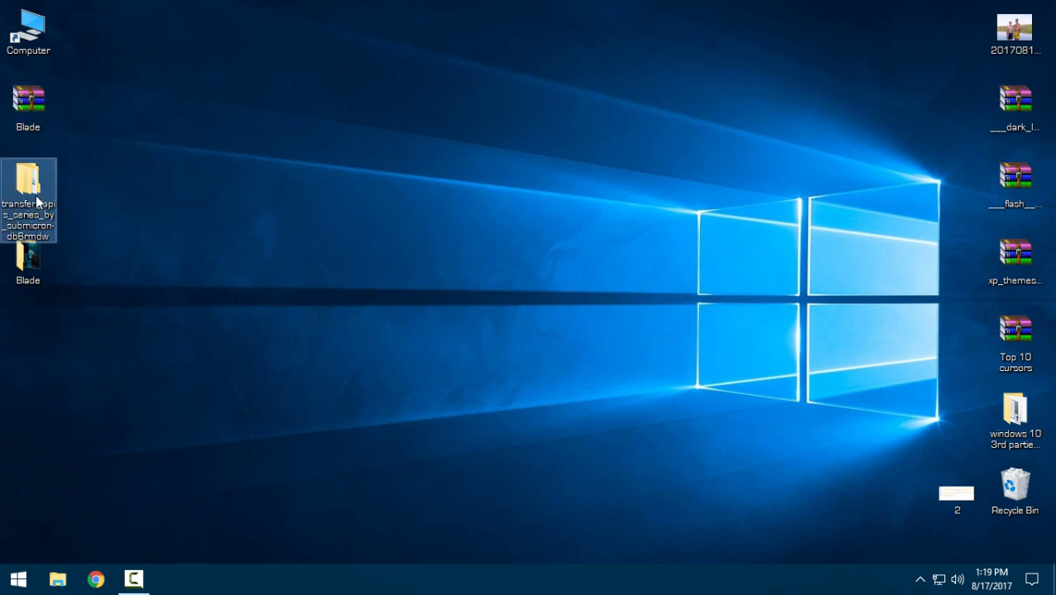
double_click(36, 197)
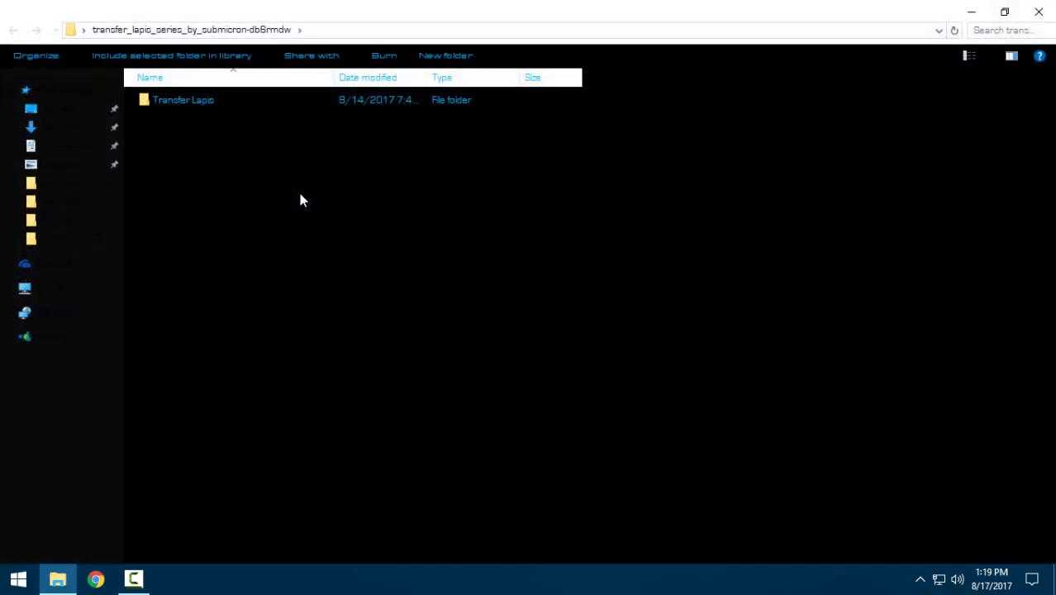
left_click(1045, 14)
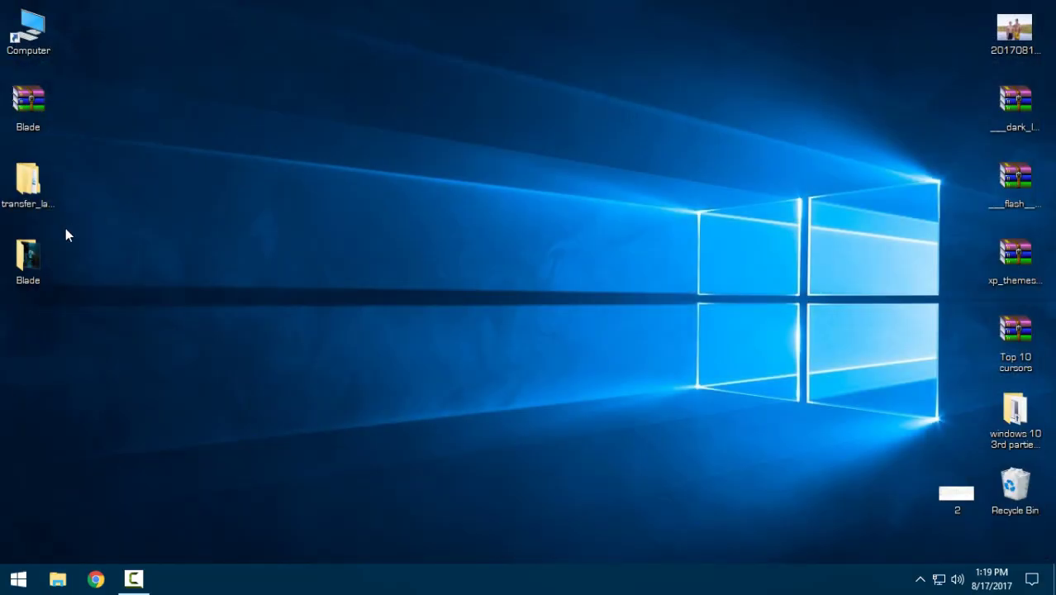
Refresh the desktop twice, then open the Blade folder and its Extras subfolder
right_click(124, 177)
left_click(157, 240)
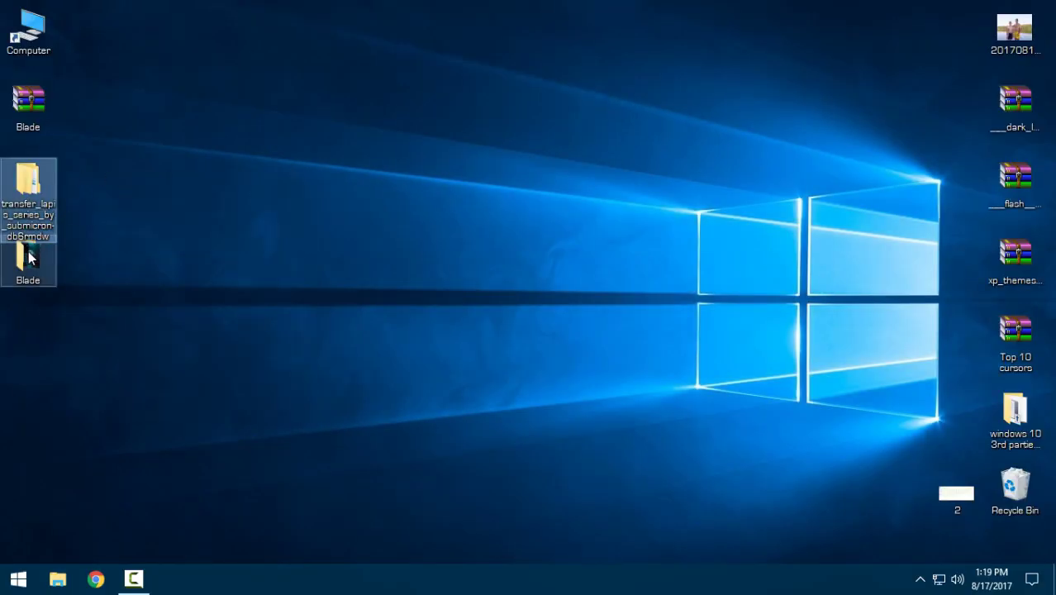
right_click(120, 213)
left_click(140, 276)
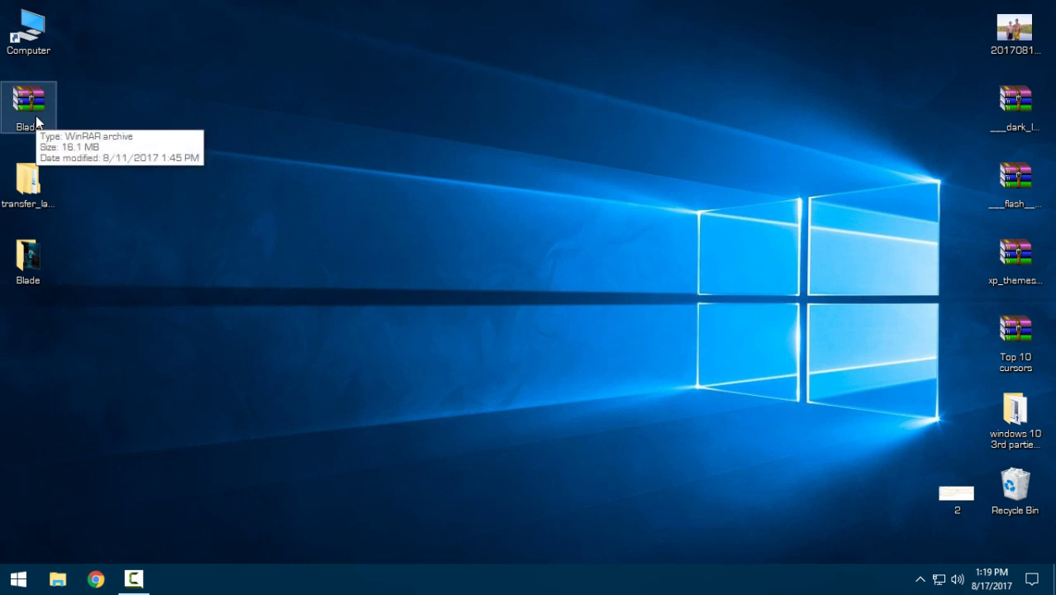
double_click(31, 259)
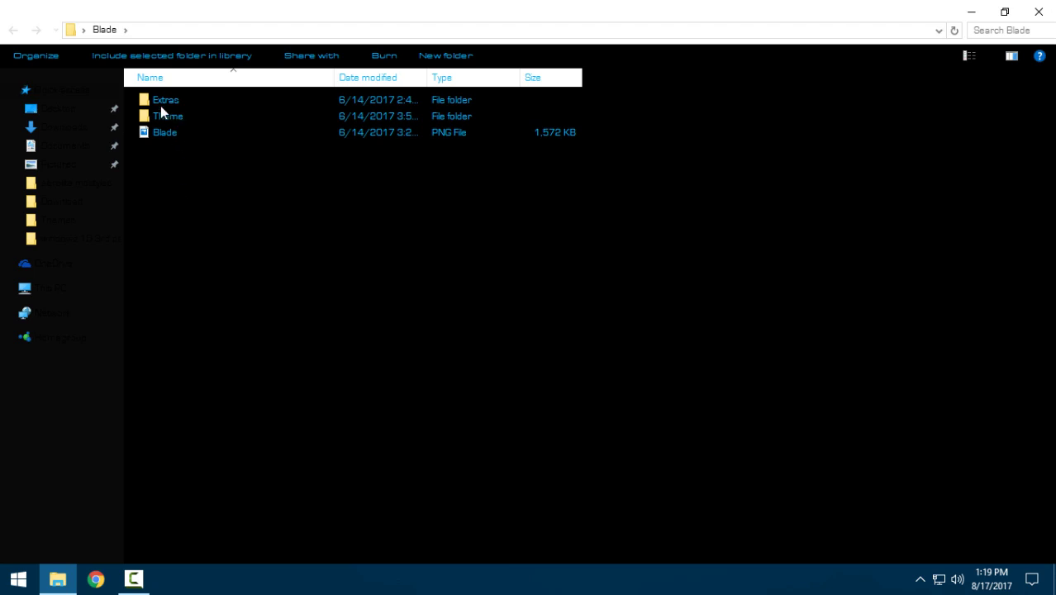
double_click(160, 99)
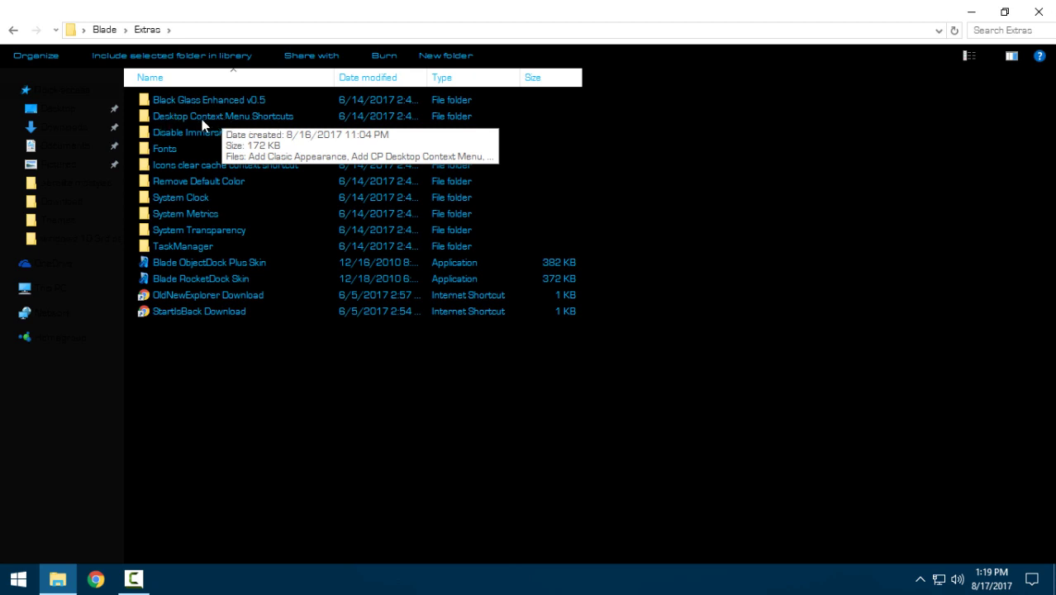
Open Desktop Context Menu Shortcuts, check its added desktop menu entries, then return to Extras
left_click(224, 114)
double_click(224, 115)
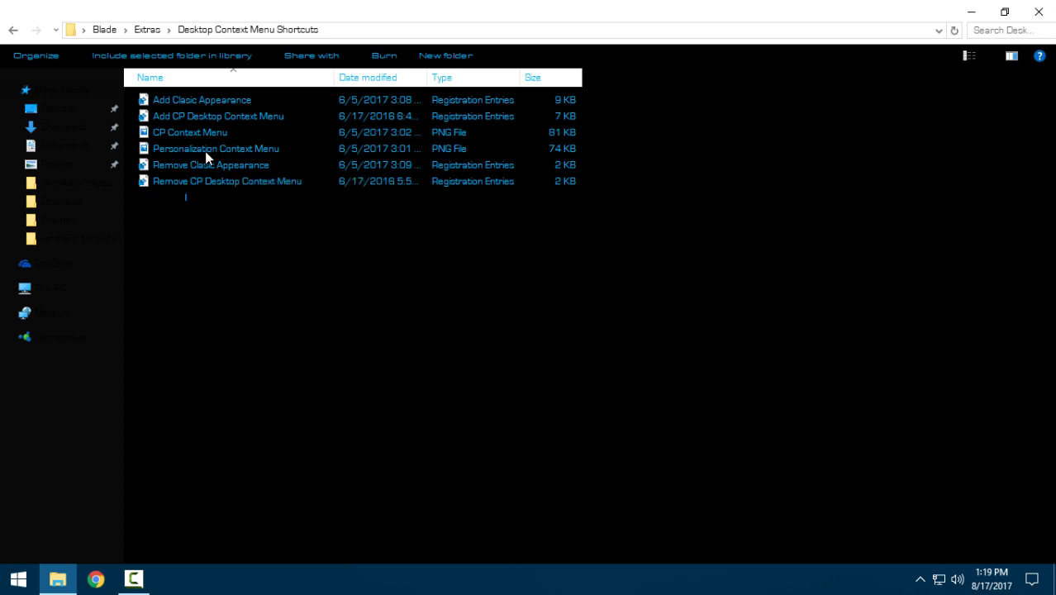
mouse_move(186, 200)
left_mouse_down()
mouse_move(261, 100)
mouse_move(226, 198)
left_mouse_up()
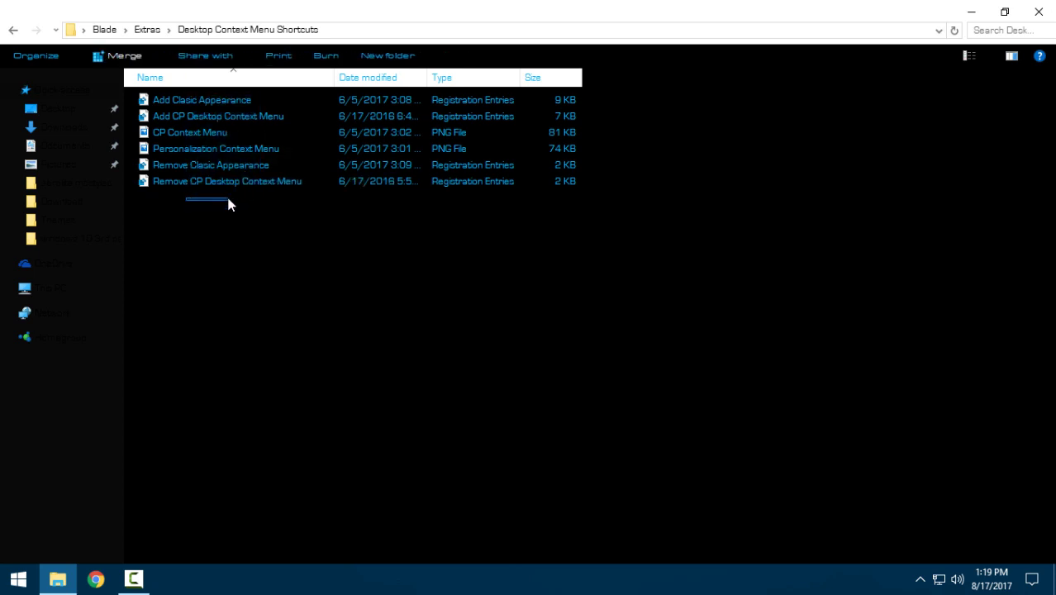
right_click(227, 223)
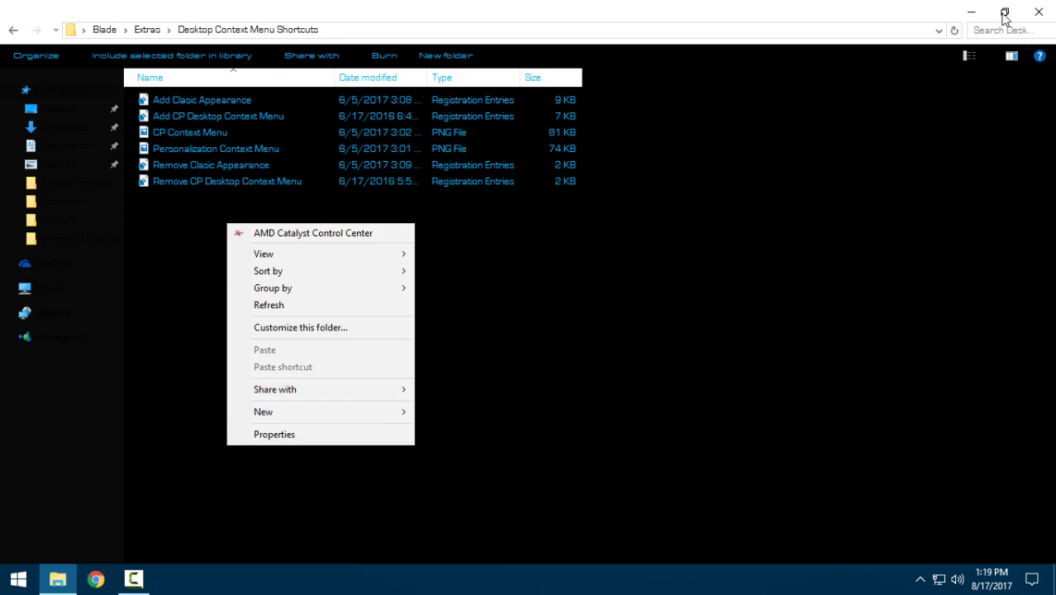
left_click(971, 12)
right_click(349, 166)
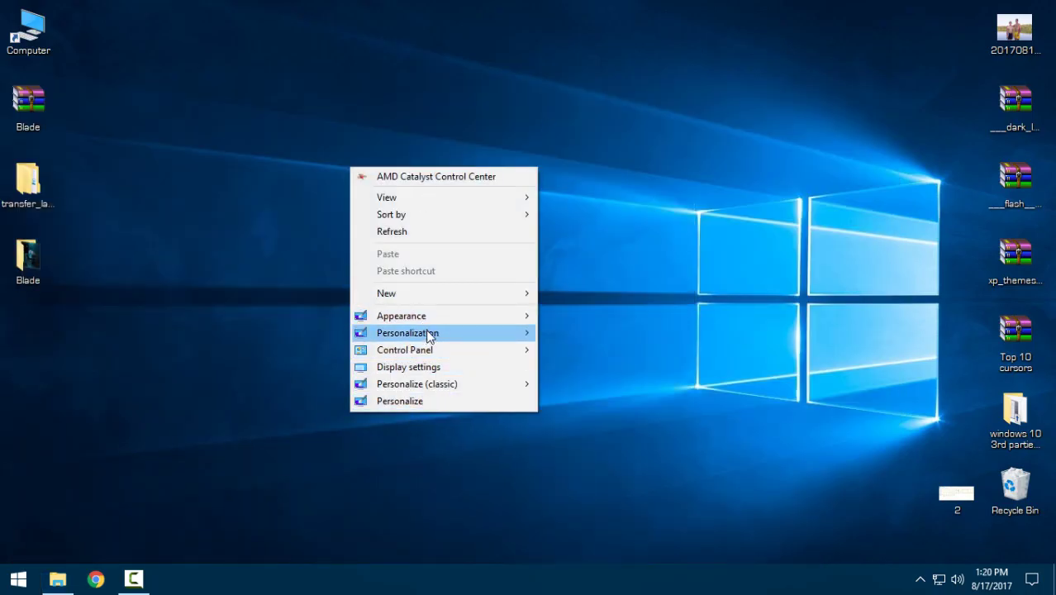
mouse_move(404, 350)
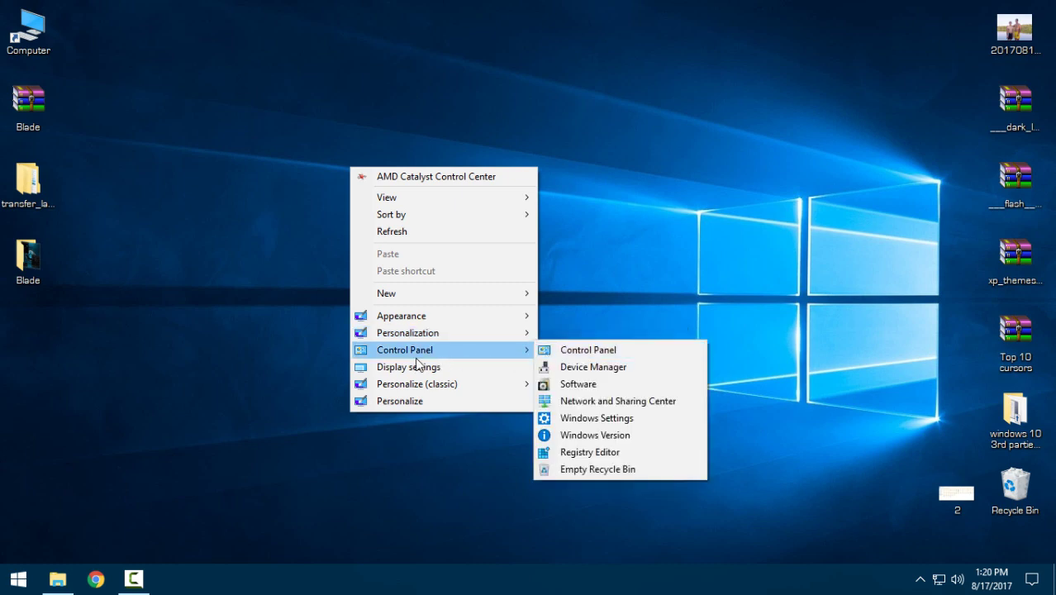
left_click(57, 578)
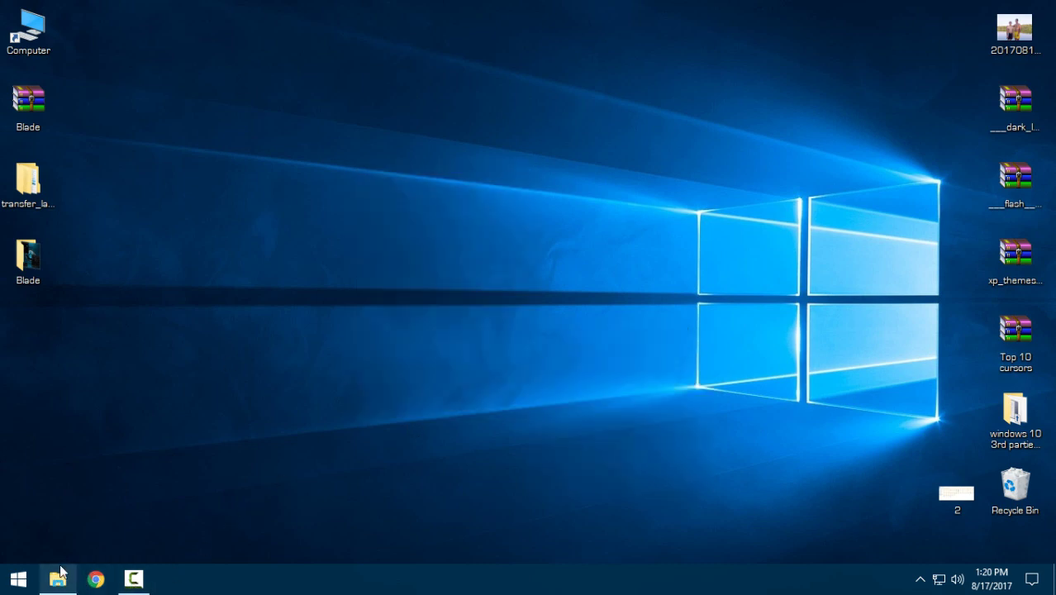
left_click(15, 30)
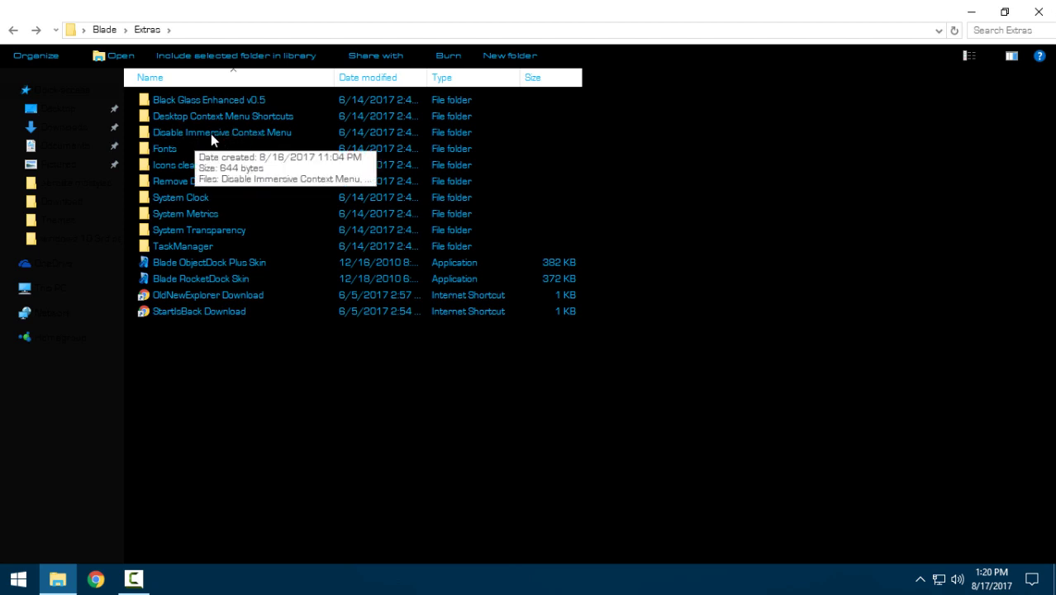
View the merge options for the Disable Immersive Context Menu registry file, then go back
double_click(268, 133)
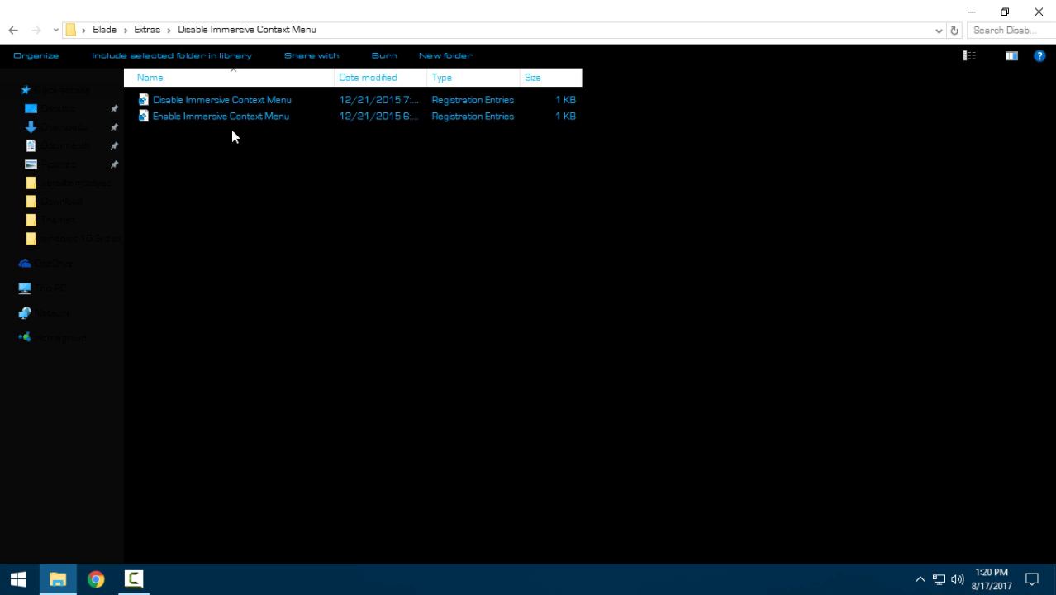
left_click(202, 103)
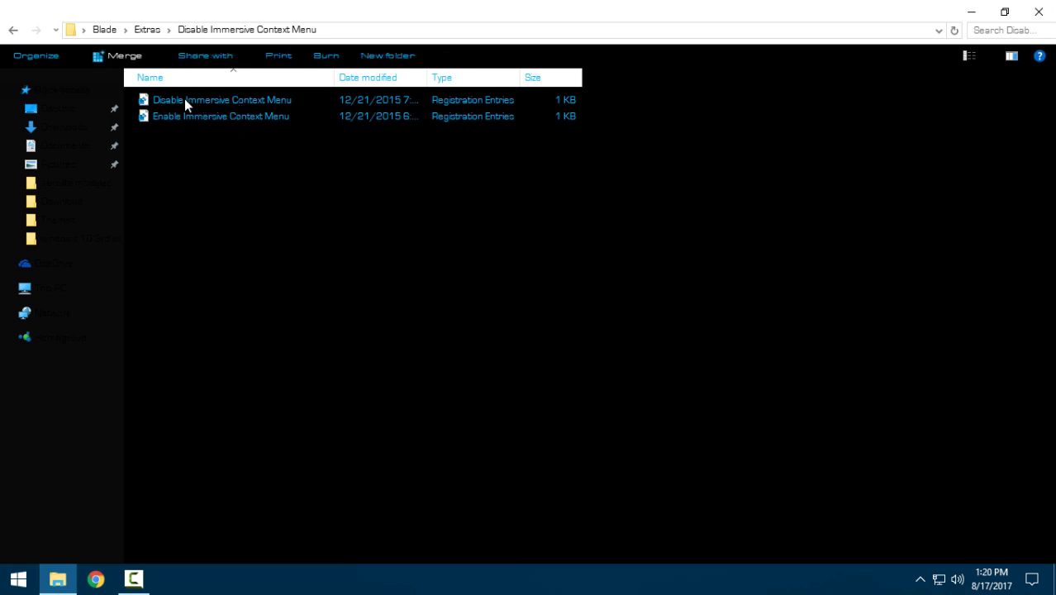
right_click(241, 103)
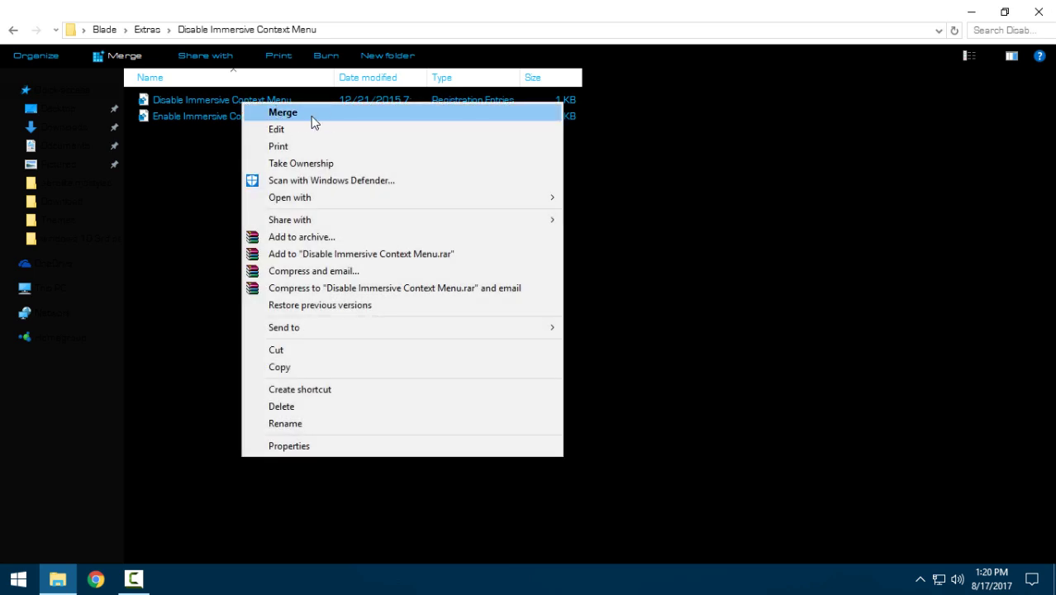
left_click(14, 35)
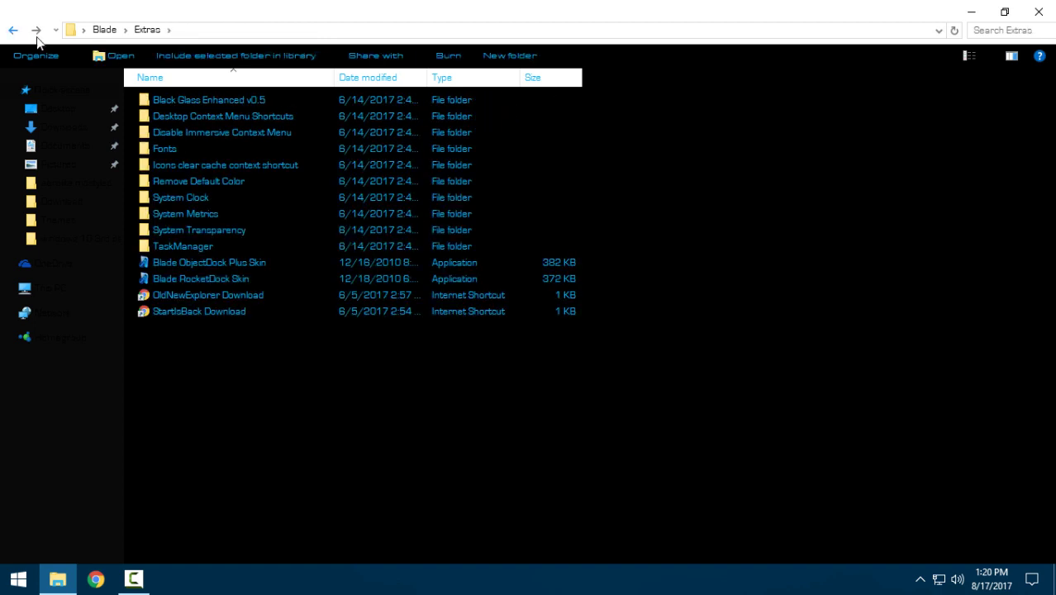
Select all files in the Fonts folder and view their install option without installing
double_click(160, 150)
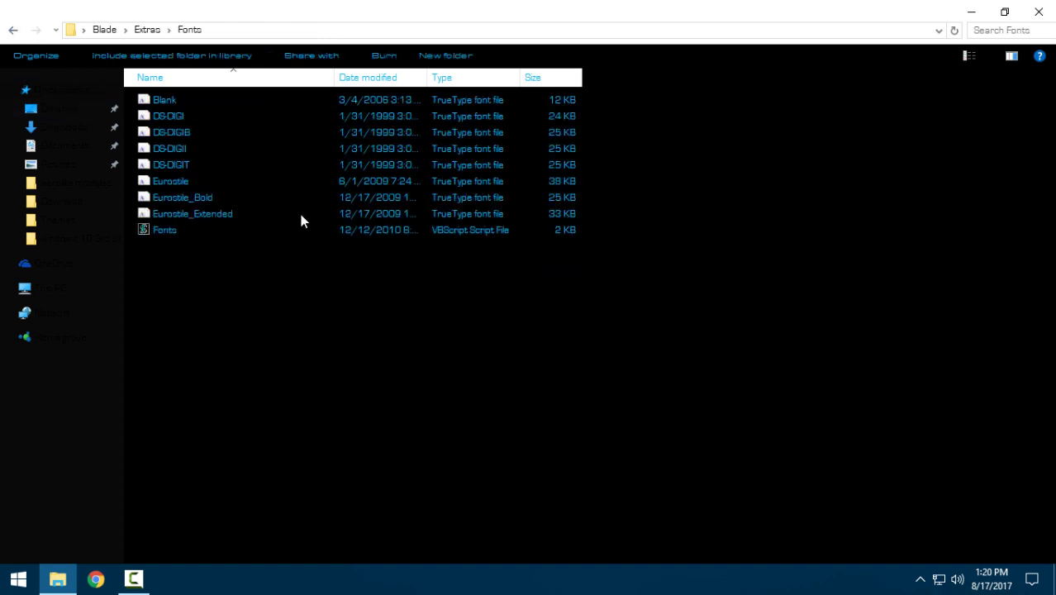
left_click_drag(608, 211, 154, 101)
left_click_drag(607, 216, 156, 97)
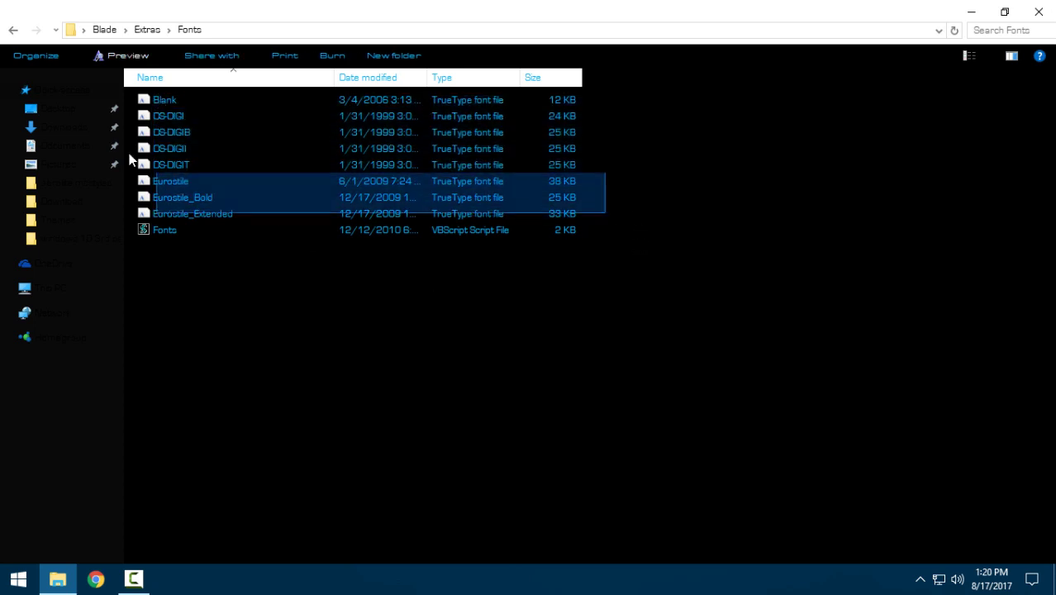
right_click(156, 98)
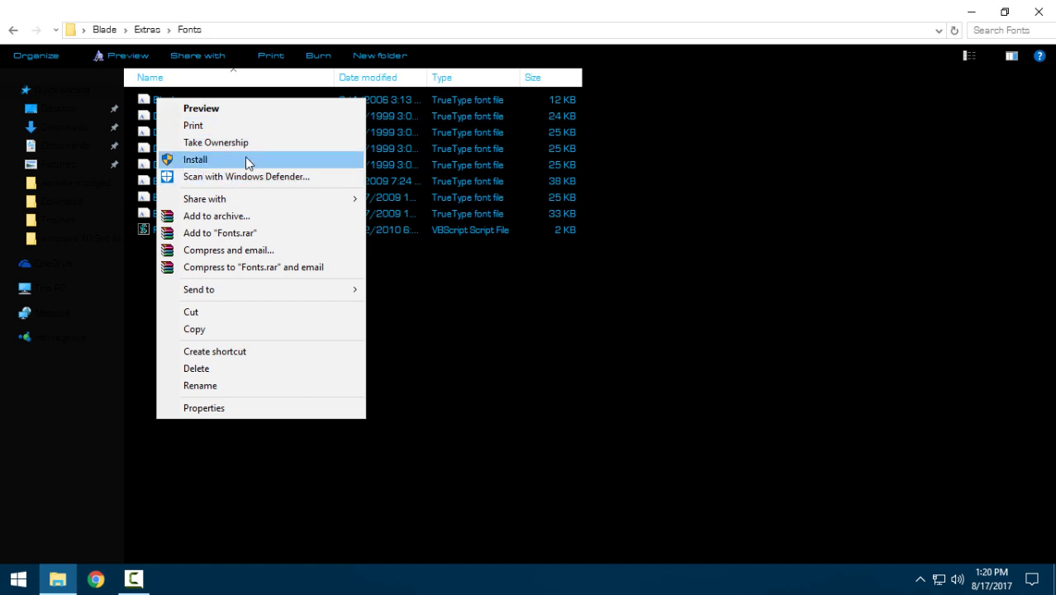
left_click(451, 273)
left_click(12, 29)
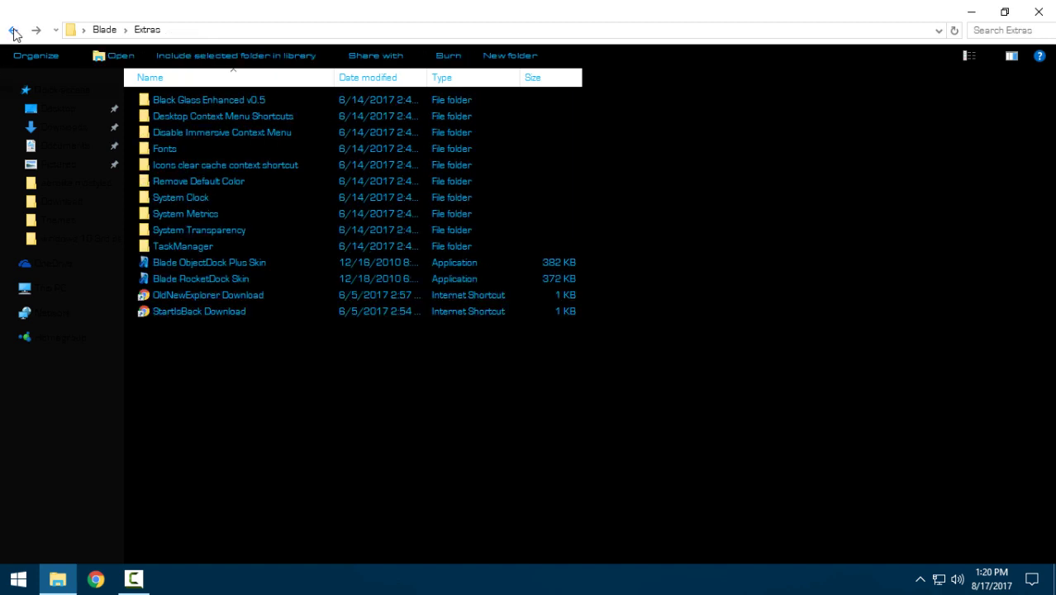
View the merge option for the Blade System Metrics registry file without merging, then return
double_click(198, 216)
left_click(189, 100)
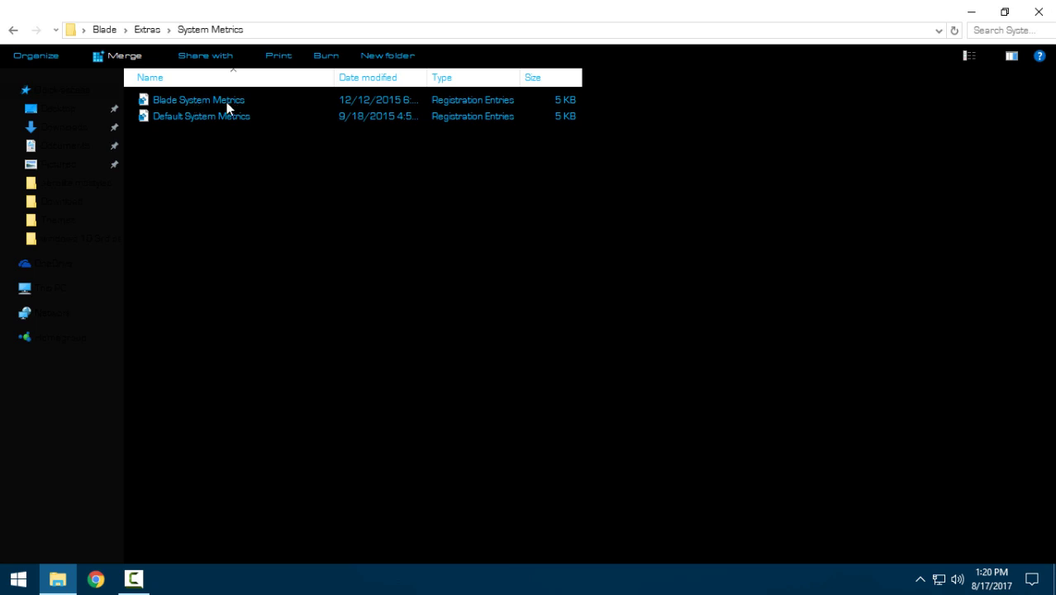
right_click(198, 98)
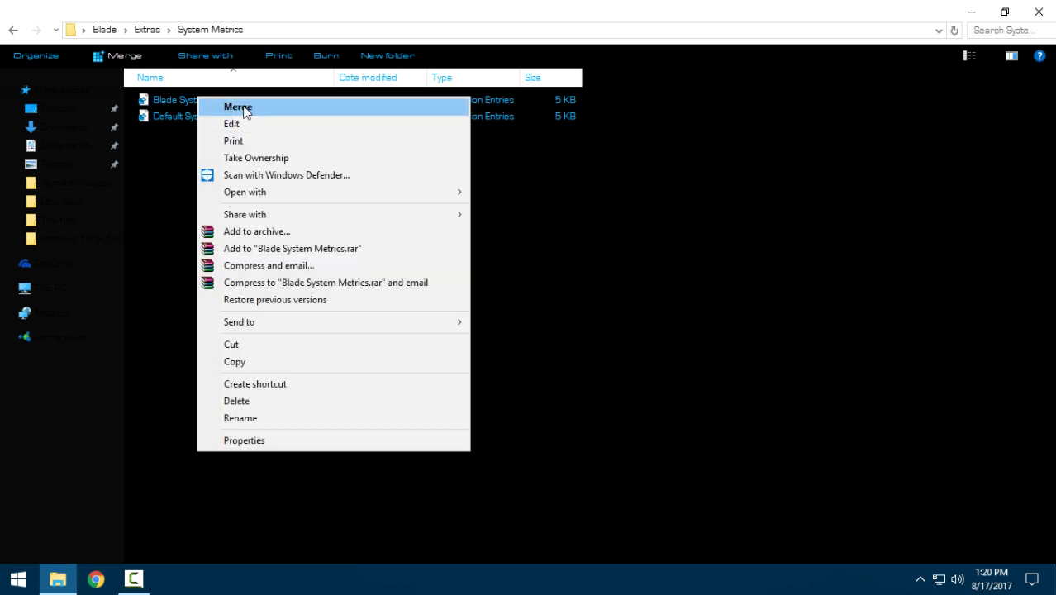
left_click(178, 139)
left_click(13, 31)
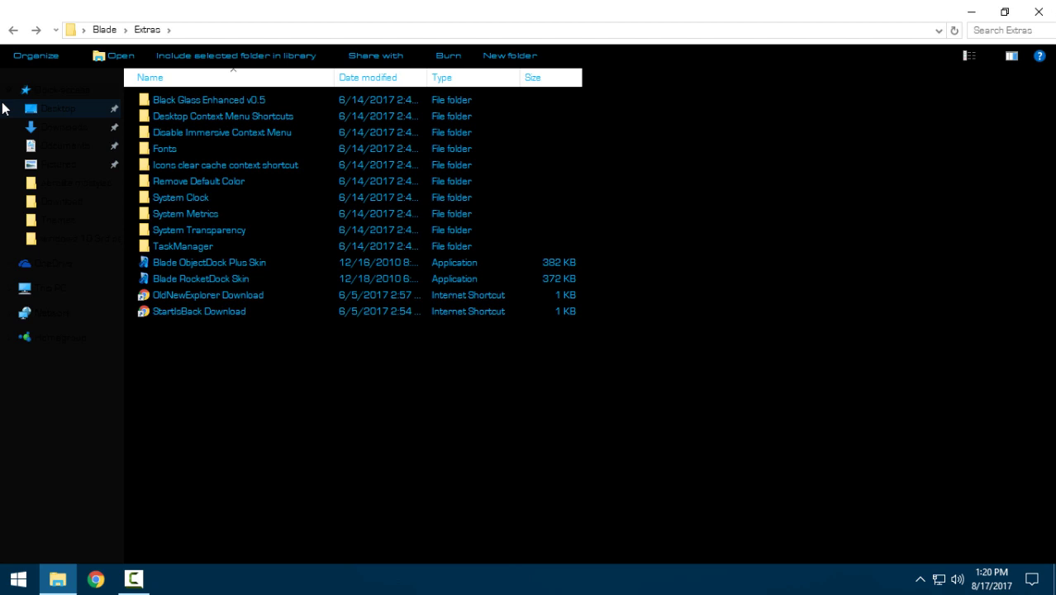
Copy all the Blade theme files from the Theme folder
left_click(11, 32)
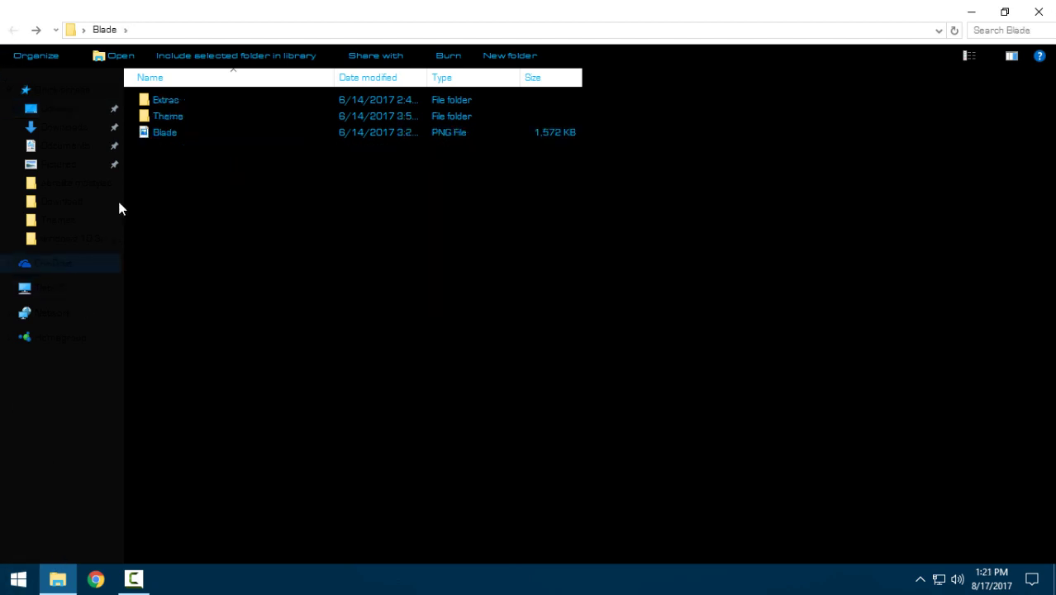
double_click(159, 118)
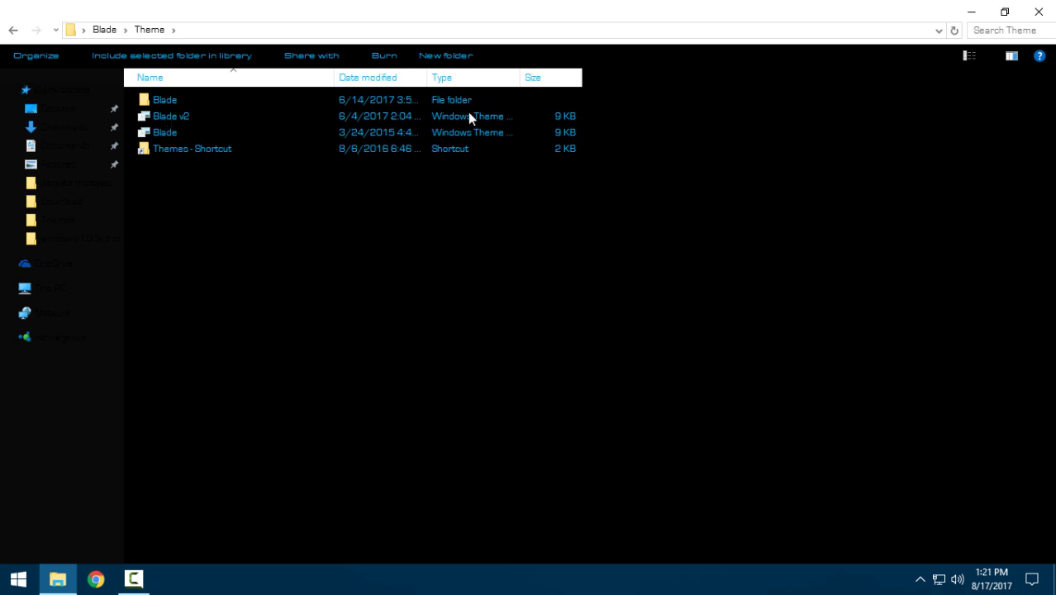
mouse_move(583, 126)
left_mouse_down()
mouse_move(82, 131)
mouse_move(150, 96)
left_mouse_up()
right_click(152, 95)
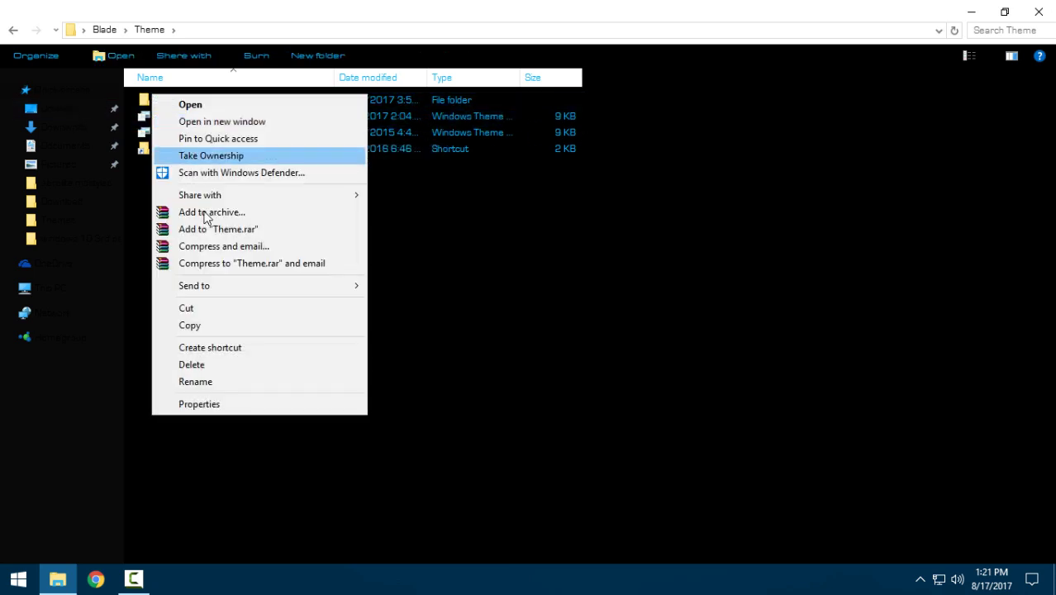
left_click(189, 325)
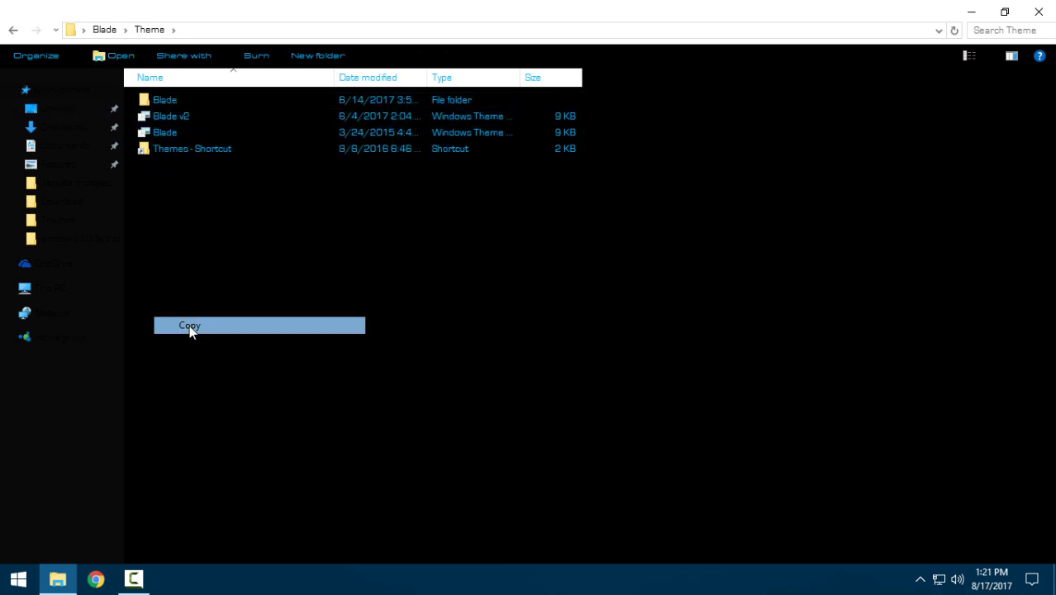
Paste the theme files into the Windows Themes folder, then return to the main Blade folder
double_click(194, 148)
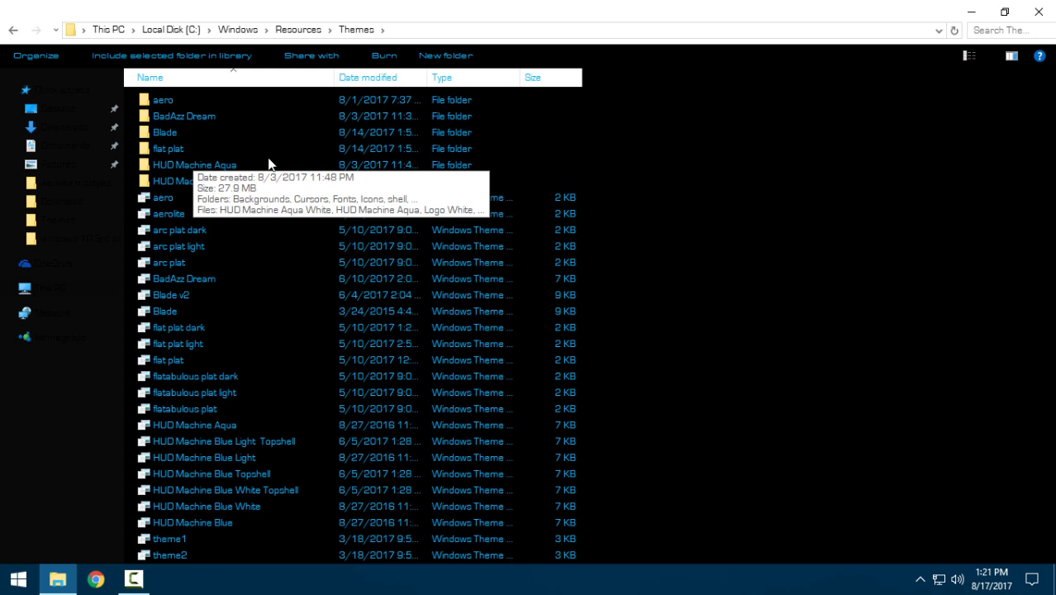
right_click(637, 168)
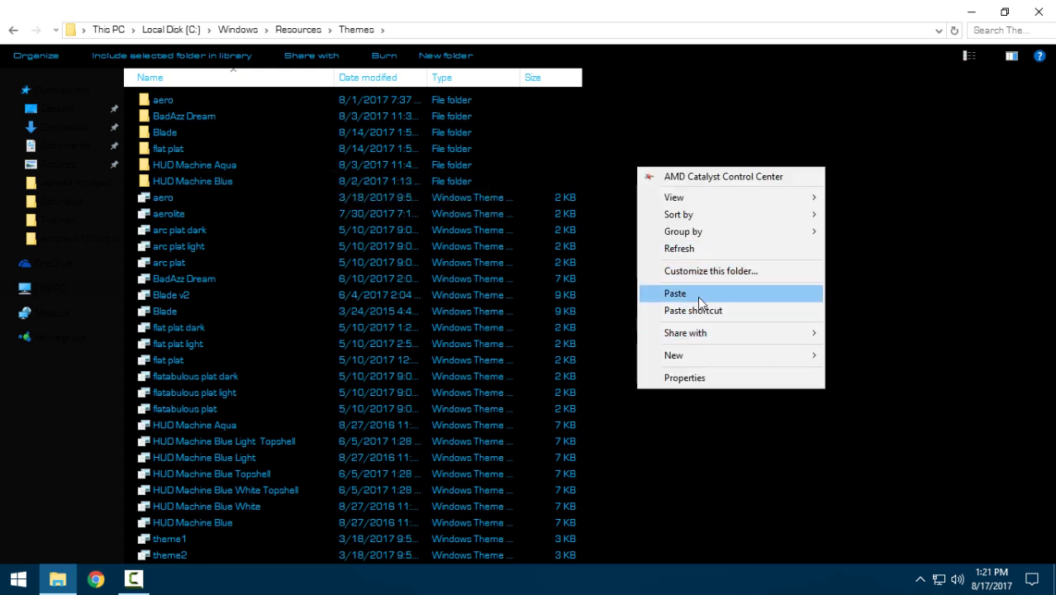
left_click(744, 156)
left_click(14, 32)
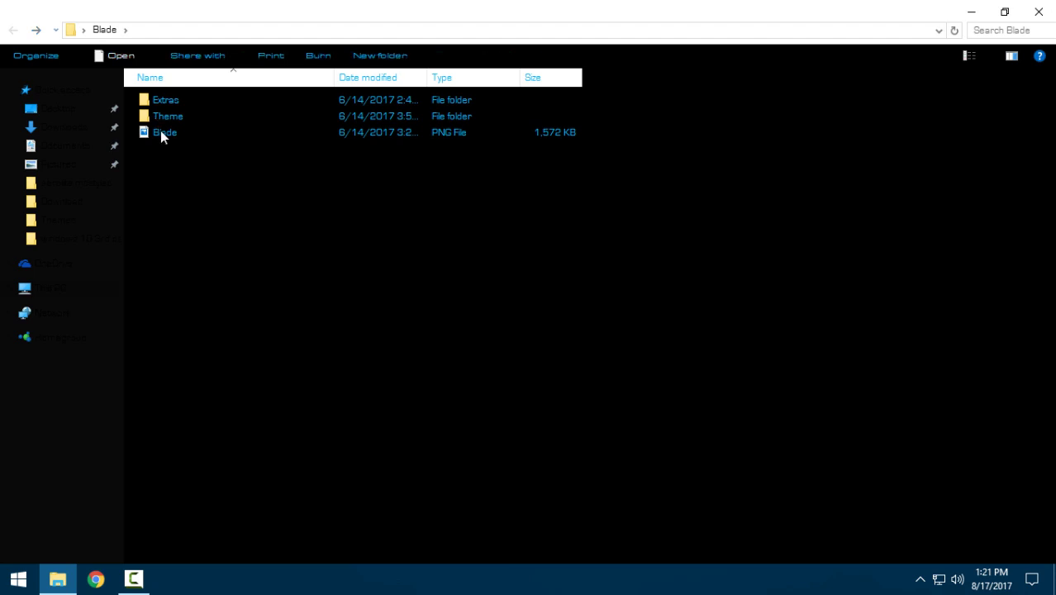
double_click(162, 133)
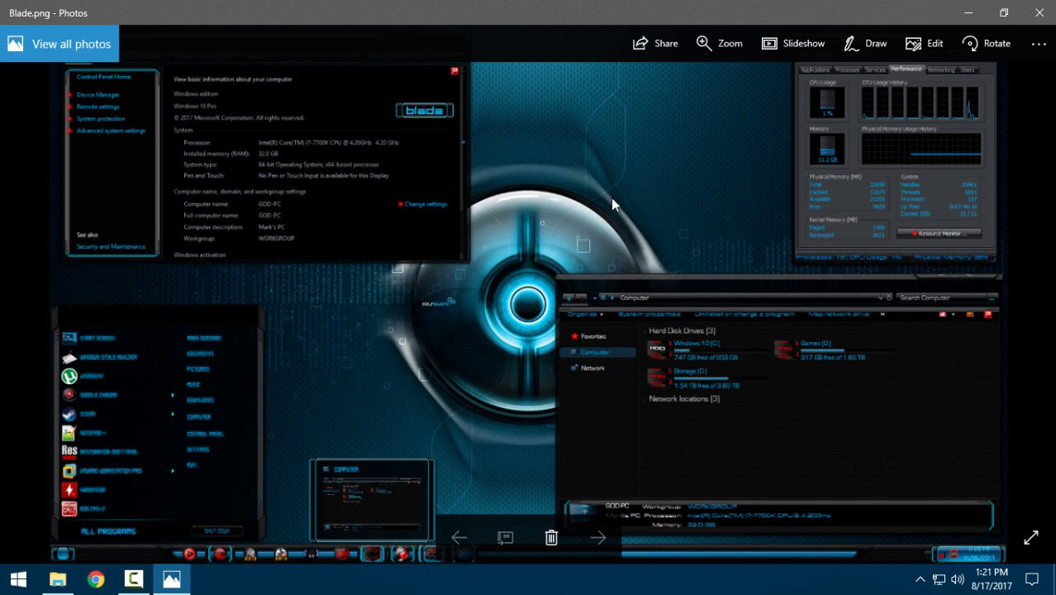
left_click(1039, 12)
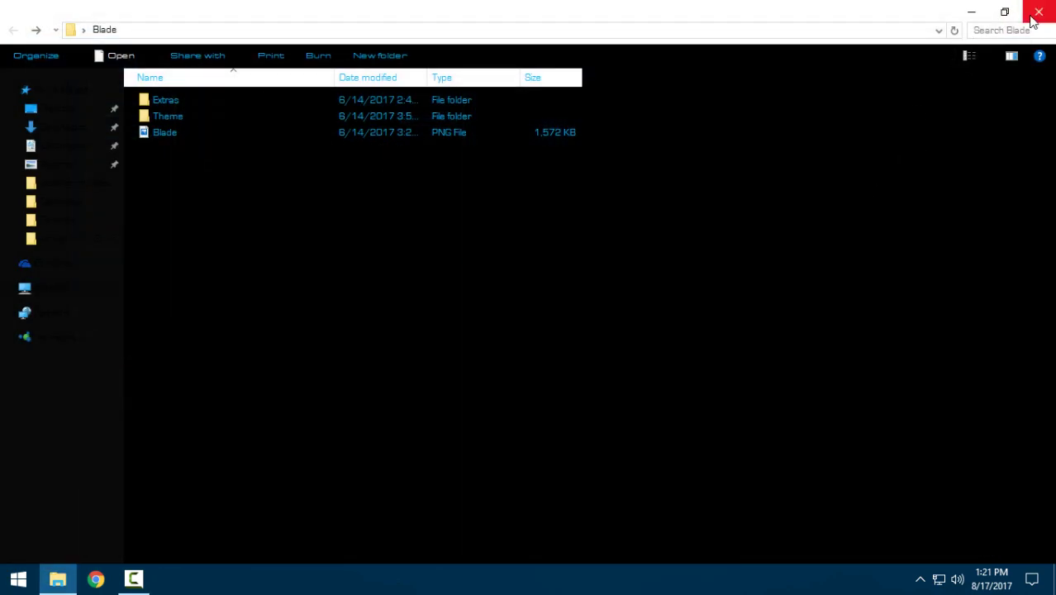
Close the Blade folder and apply the Blade v2 theme from Personalize > Themes
left_click(1033, 20)
right_click(390, 154)
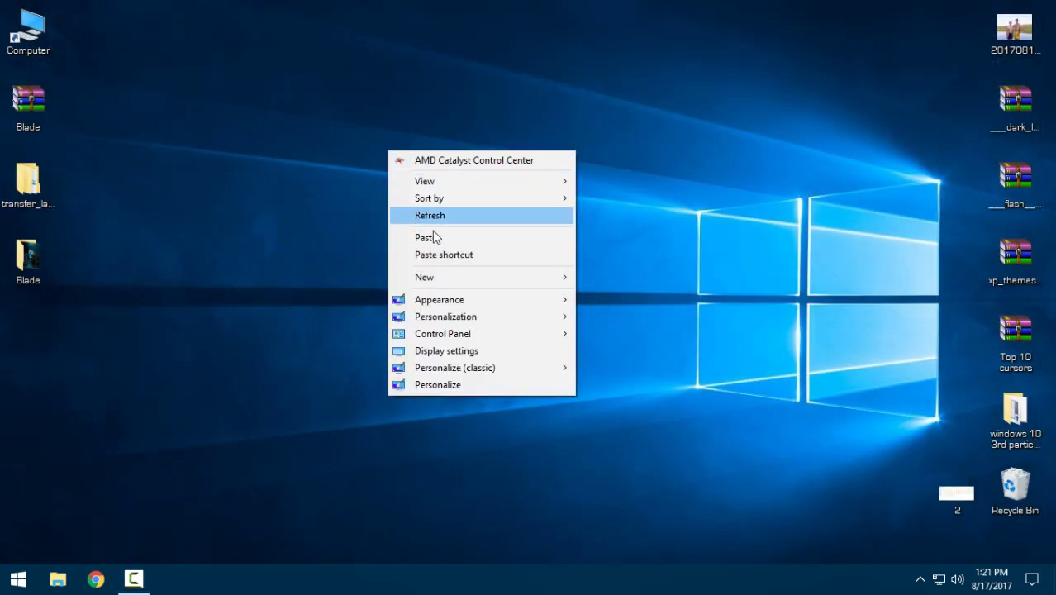
left_click(440, 385)
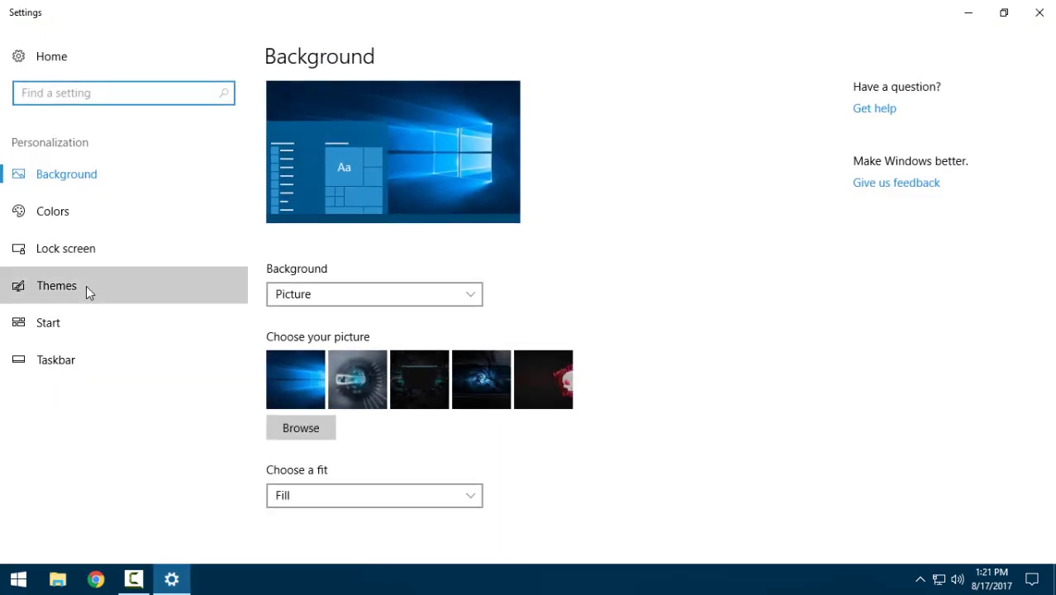
left_click(86, 287)
scroll(948, 361, "down", 5)
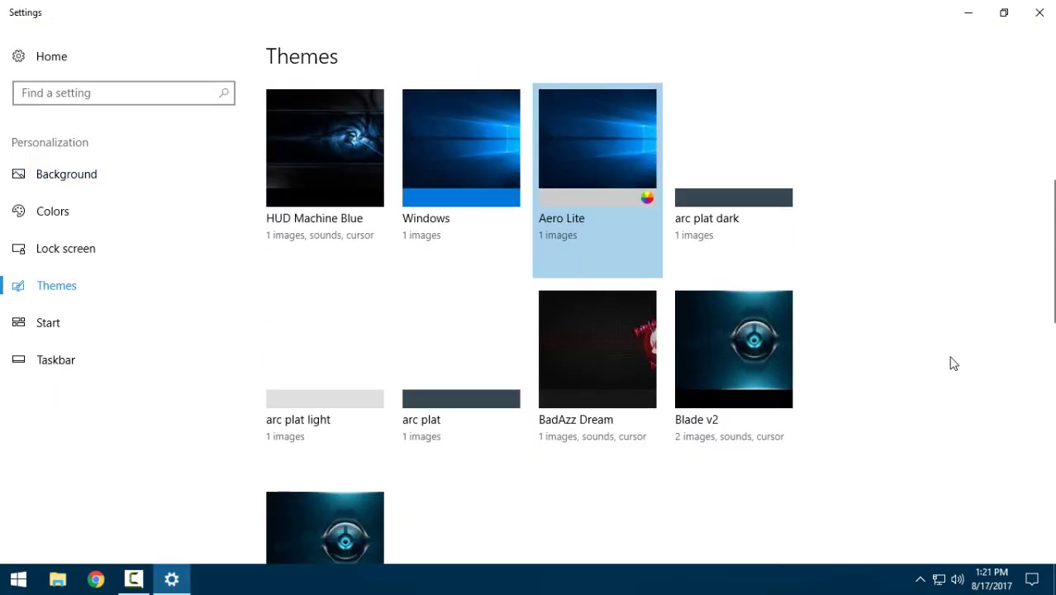
scroll(950, 364, "down", 3)
scroll(952, 362, "down", 2)
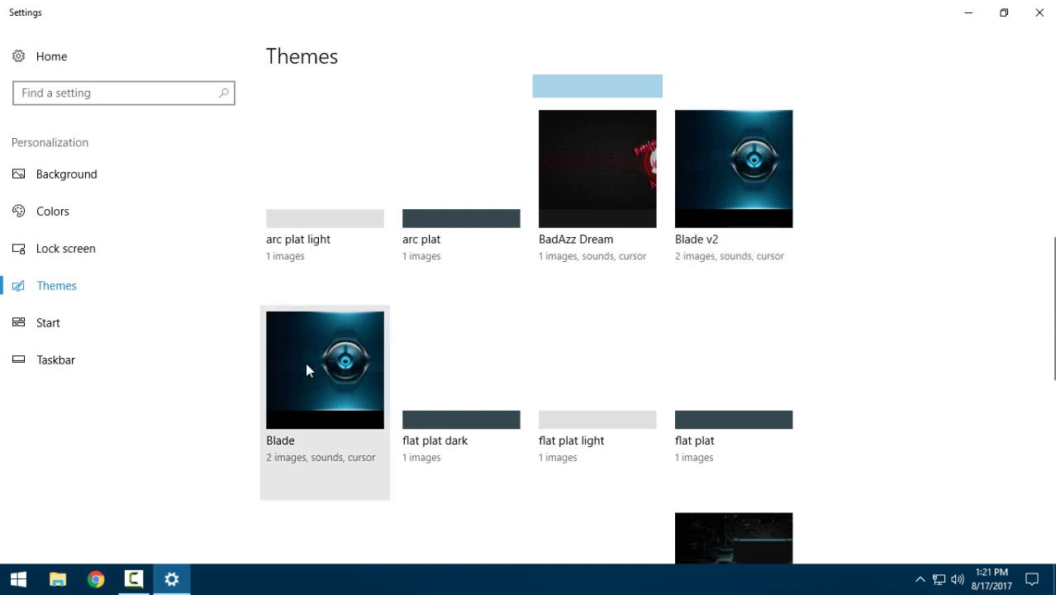
left_click(728, 178)
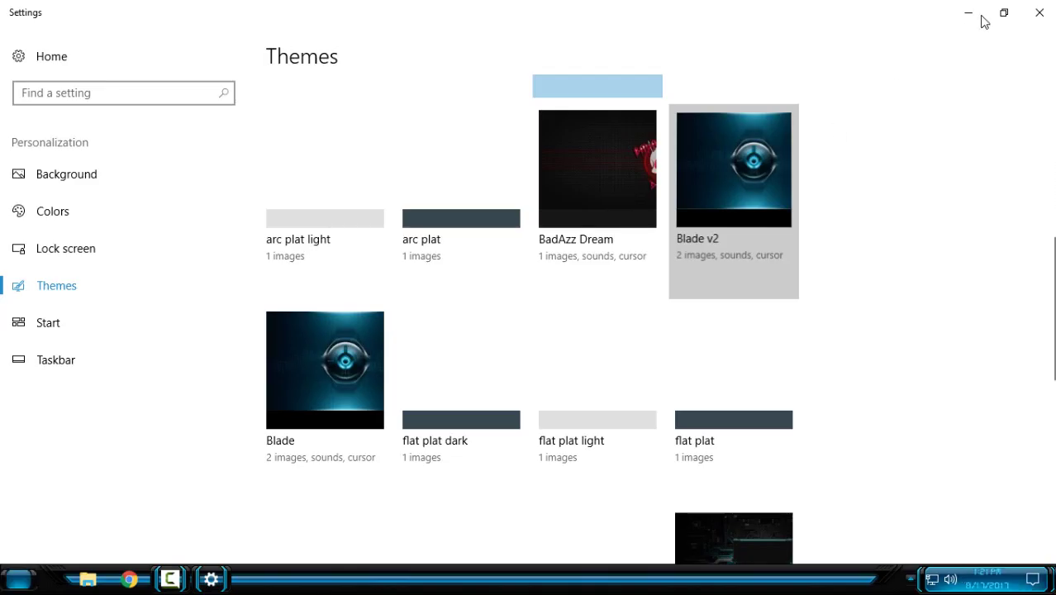
left_click(1031, 15)
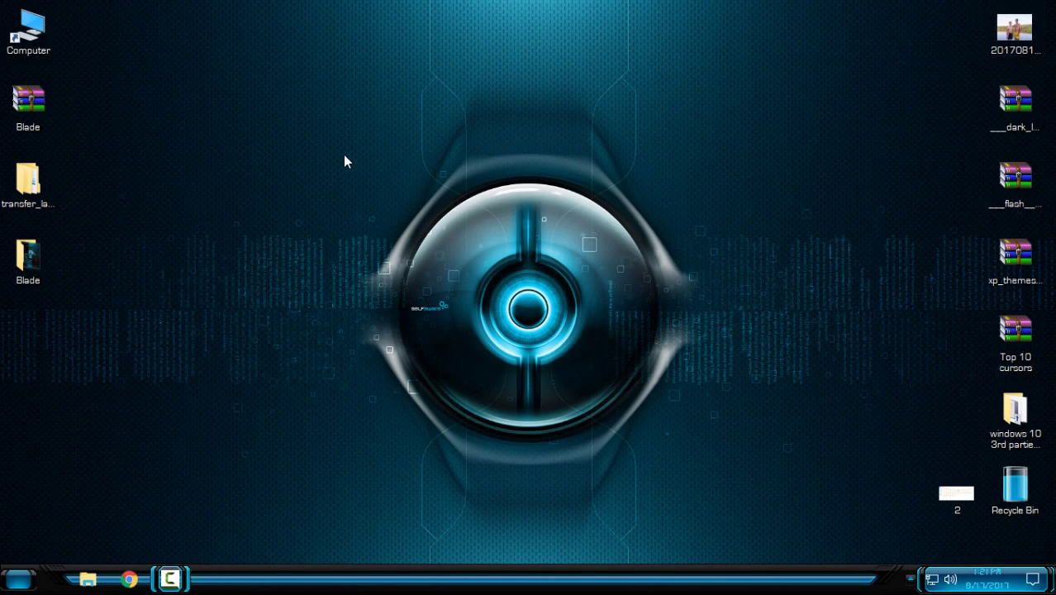
right_click(312, 158)
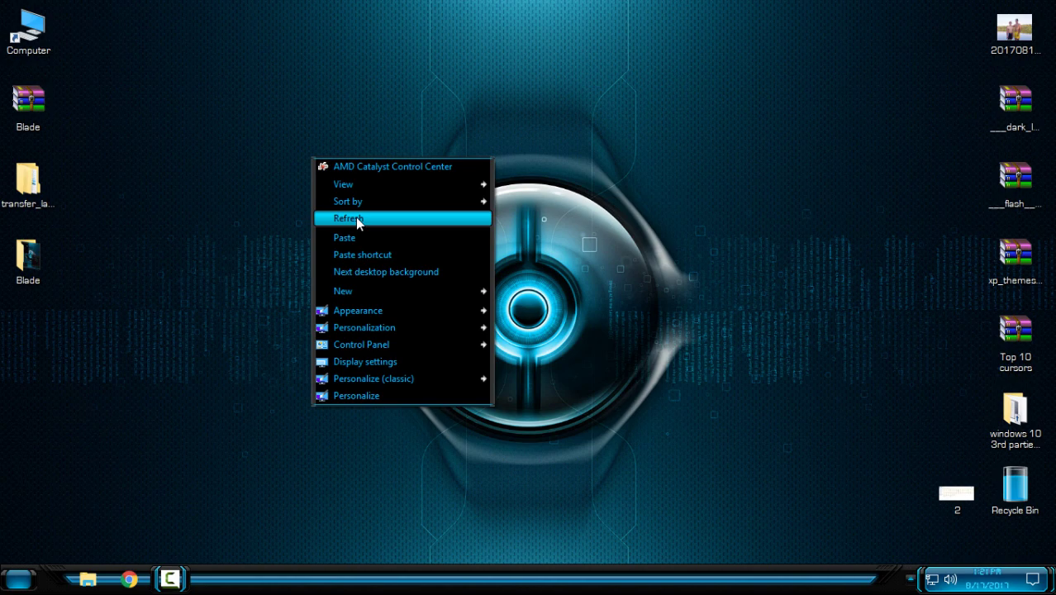
left_click(355, 217)
right_click(312, 157)
left_click(356, 220)
left_click(25, 570)
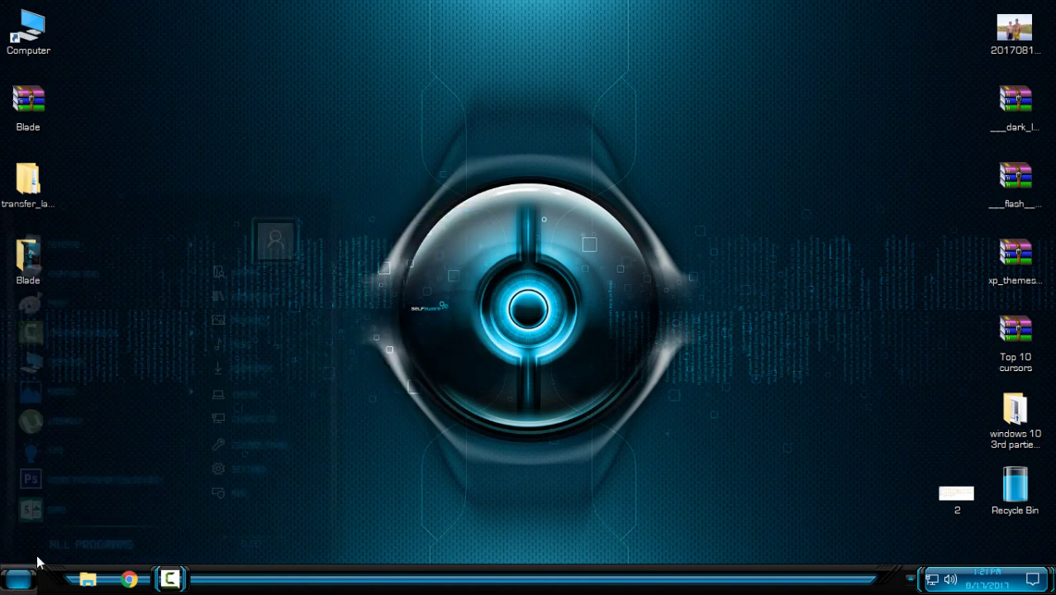
right_click(265, 274)
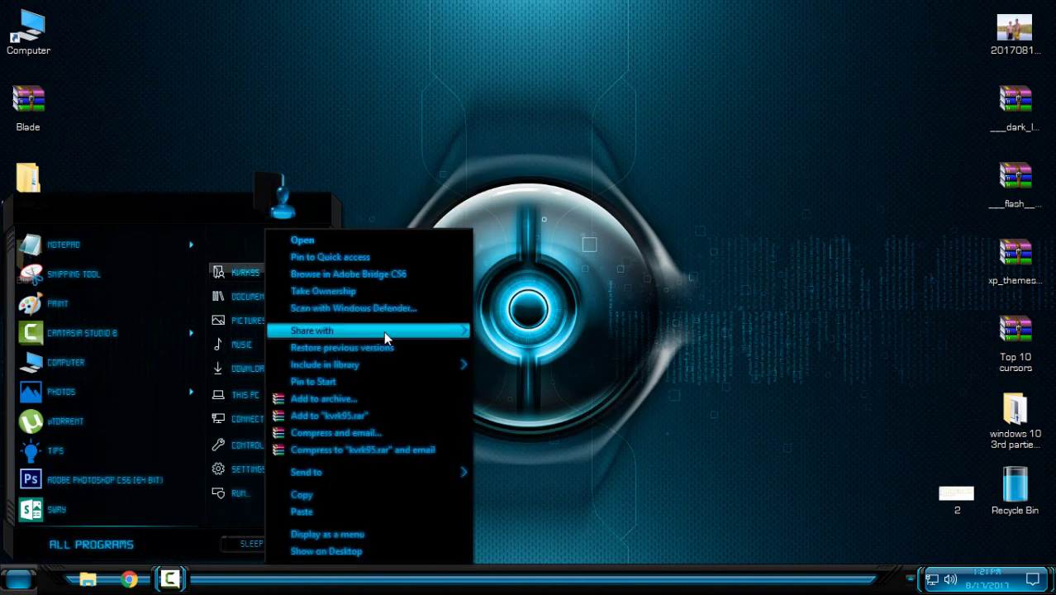
right_click(484, 141)
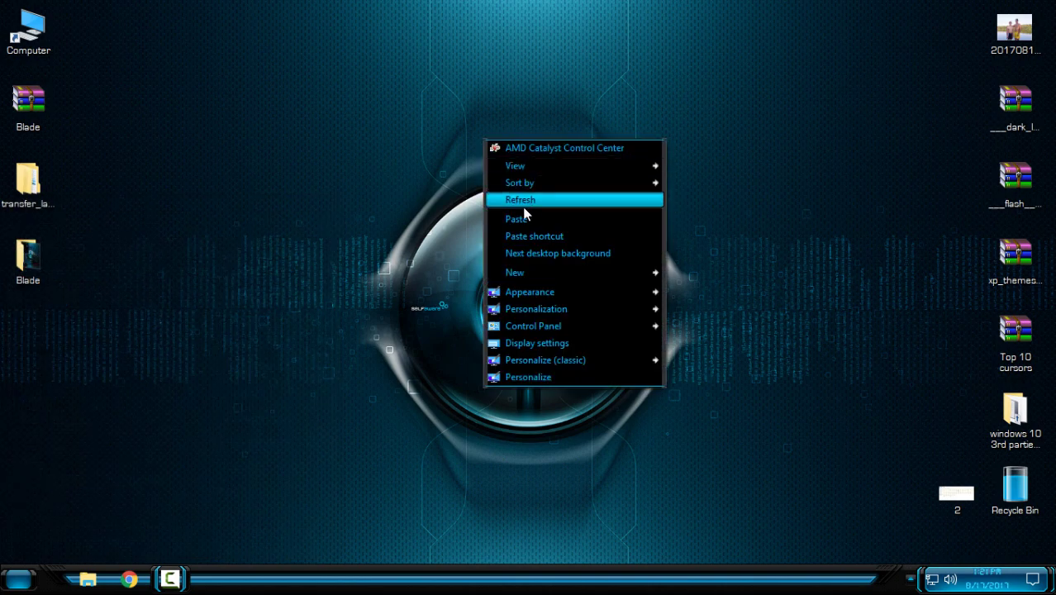
left_click(522, 207)
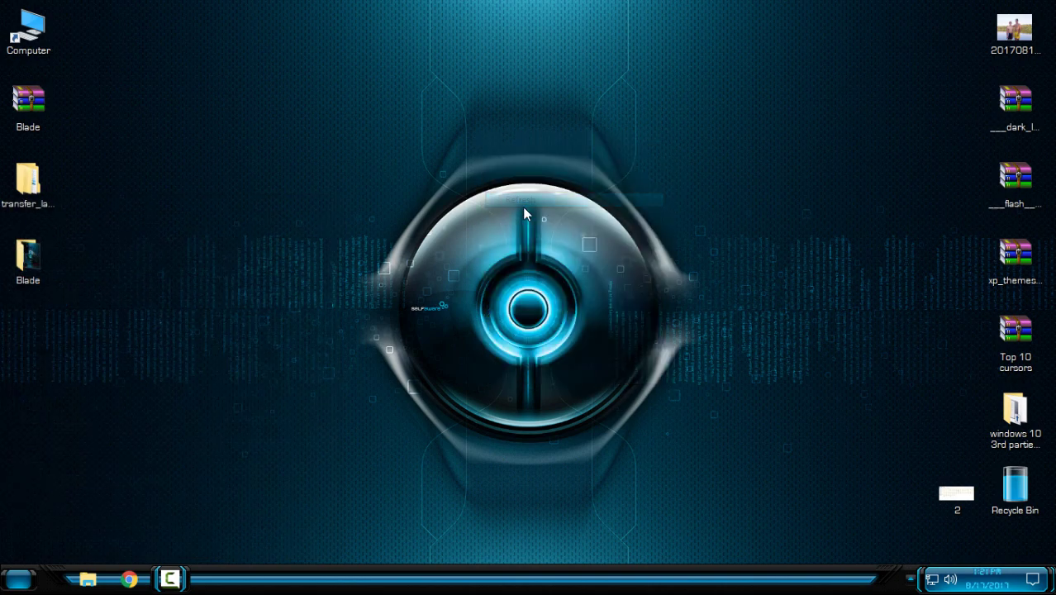
right_click(94, 225)
left_click(116, 272)
left_click(26, 197)
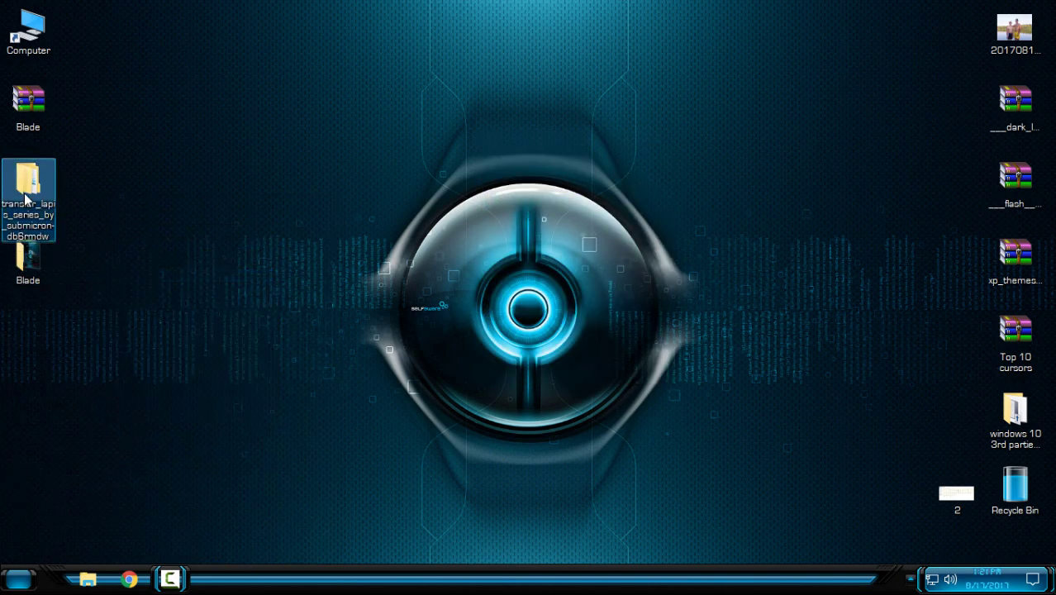
Open transfer_lapis > Transfer Lapis and look over its twelve wallpaper resolutions
double_click(26, 197)
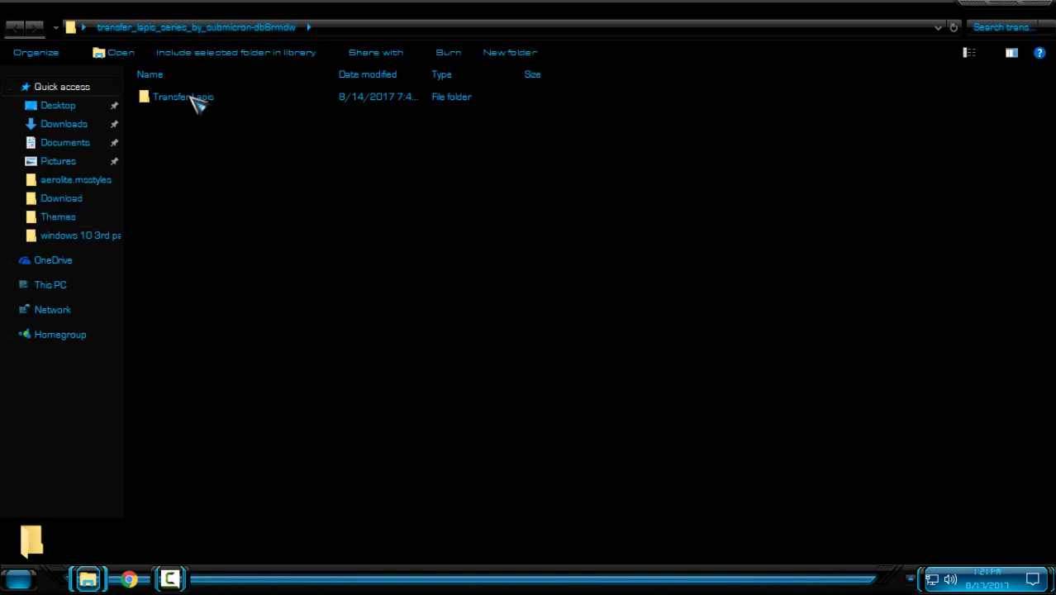
double_click(199, 102)
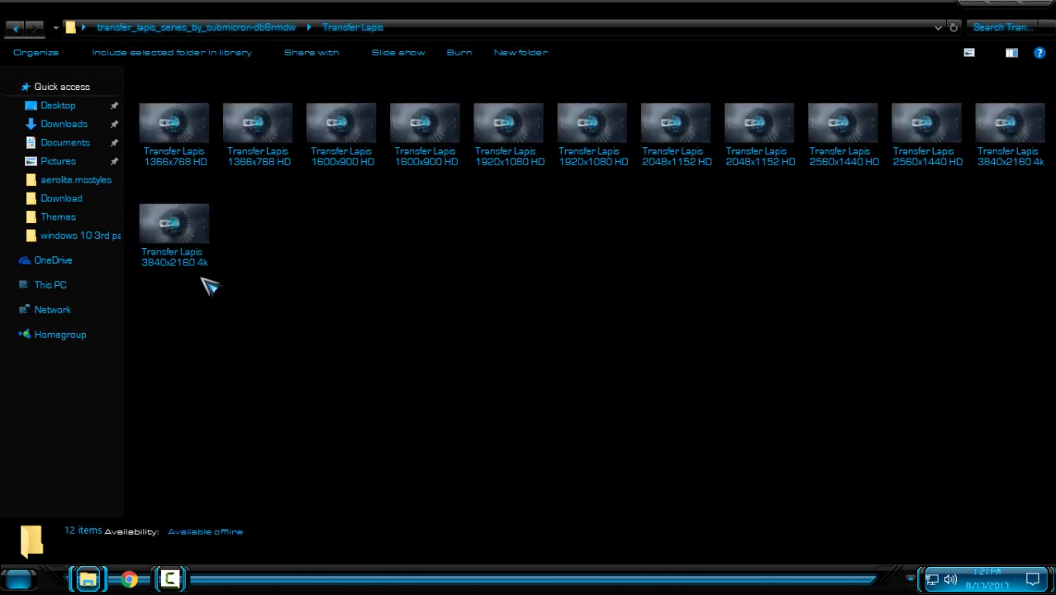
left_click_drag(184, 282, 935, 285)
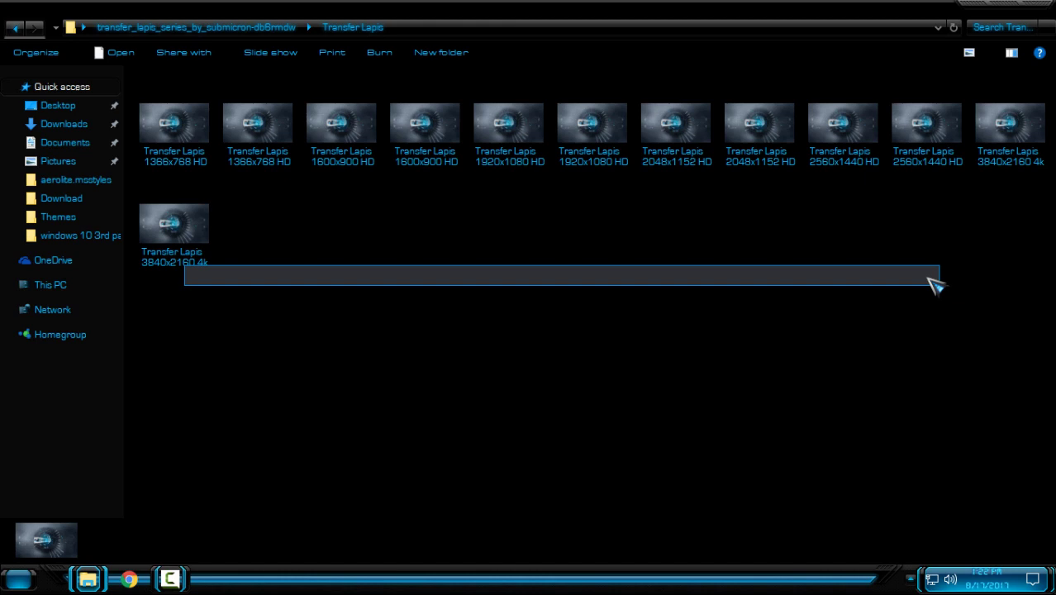
left_click_drag(935, 285, 934, 332)
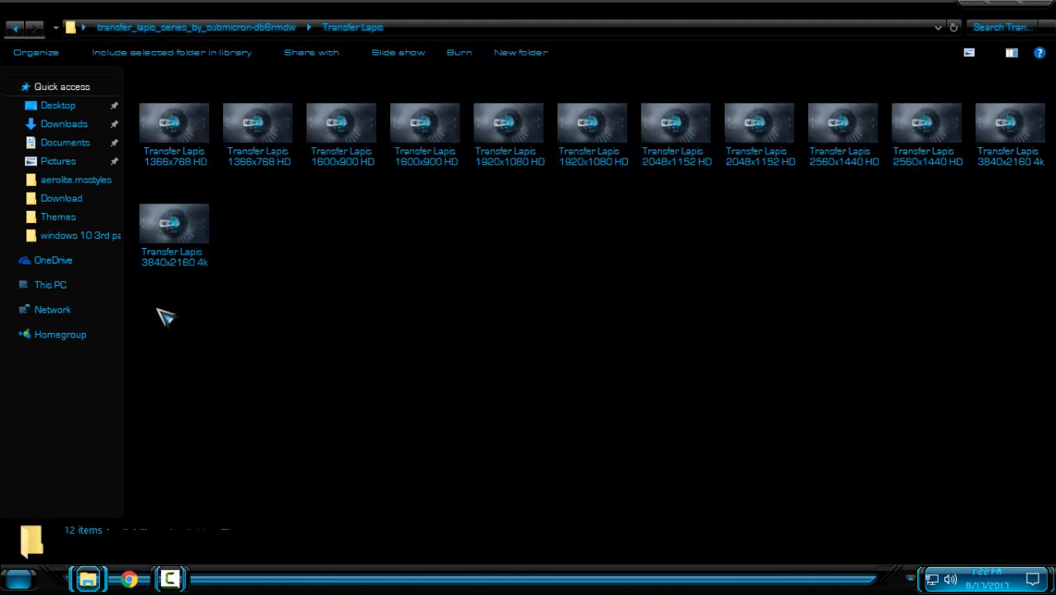
left_click_drag(165, 316, 959, 213)
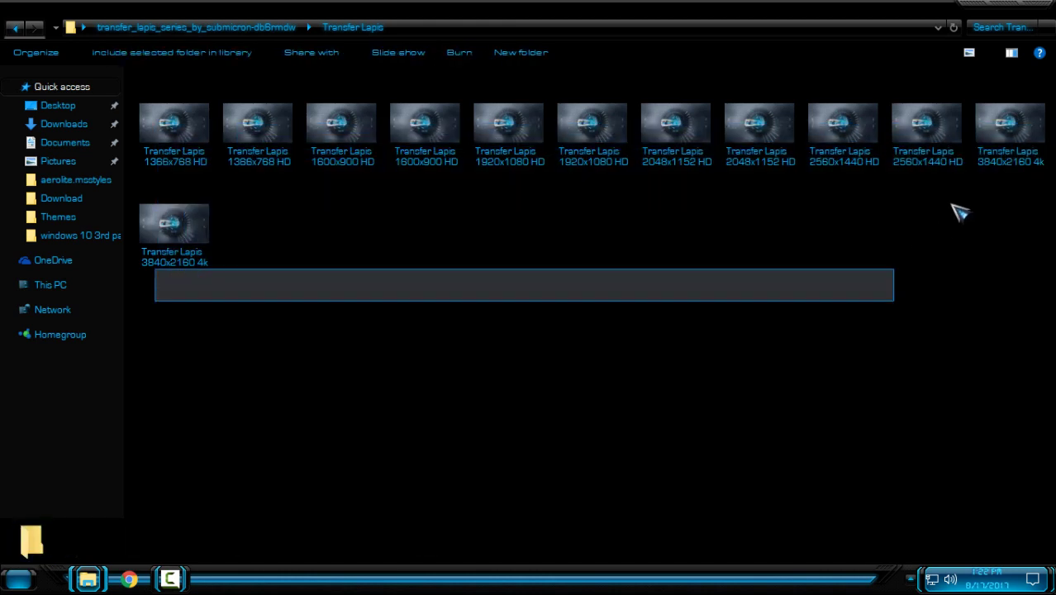
left_click_drag(958, 213, 936, 313)
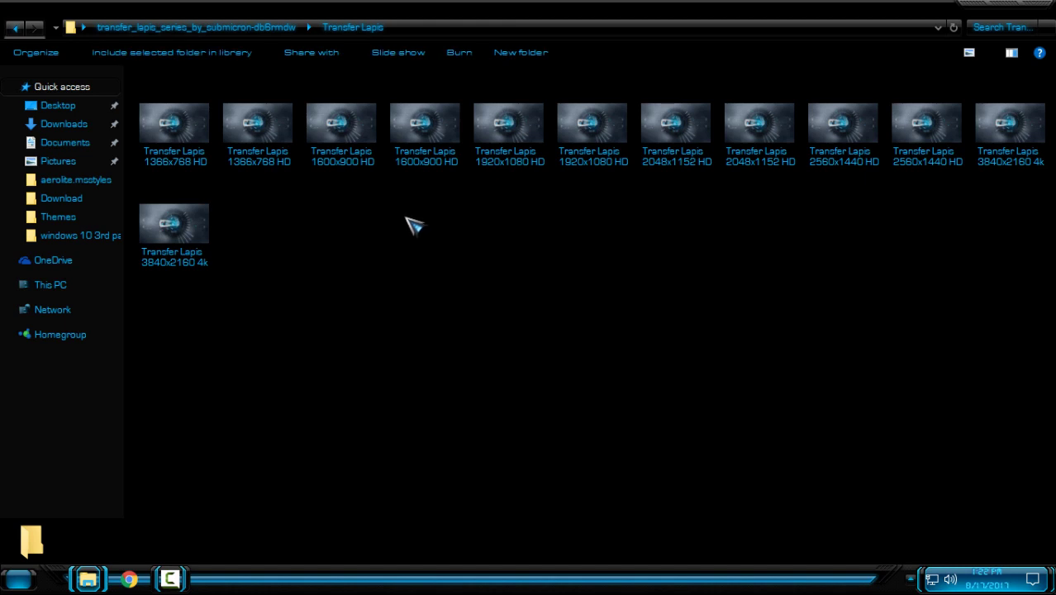
Set the 1366x768 Transfer Lapis image as the desktop background, then close Photos
double_click(169, 141)
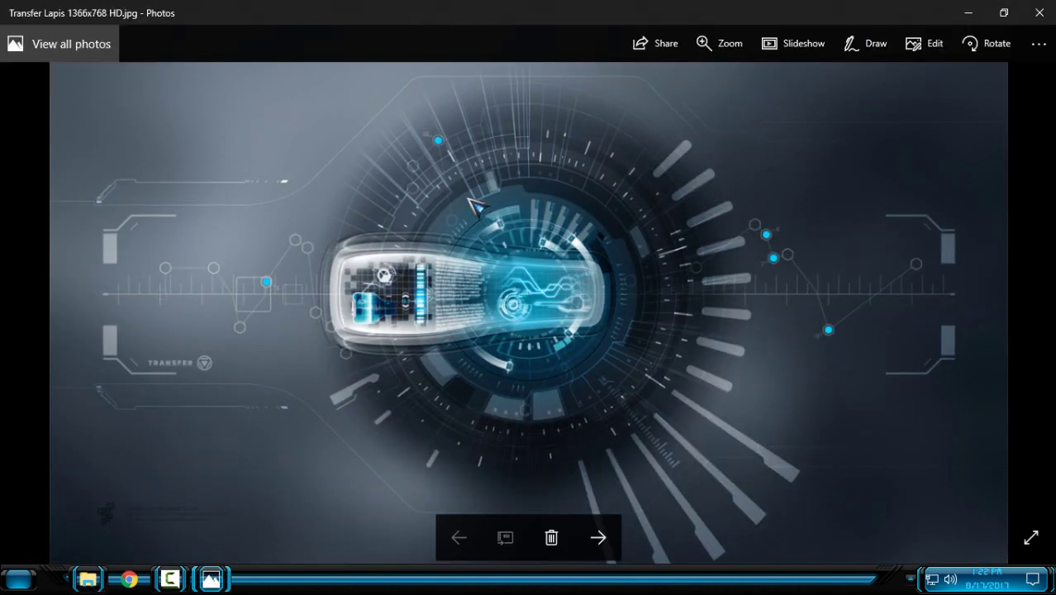
right_click(473, 203)
mouse_move(505, 482)
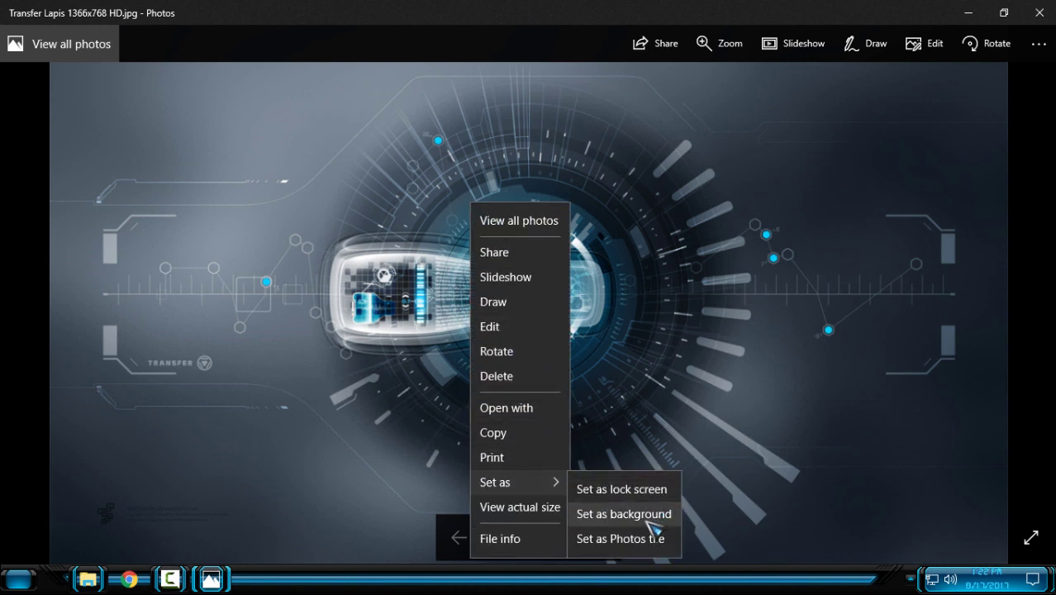
left_click(646, 515)
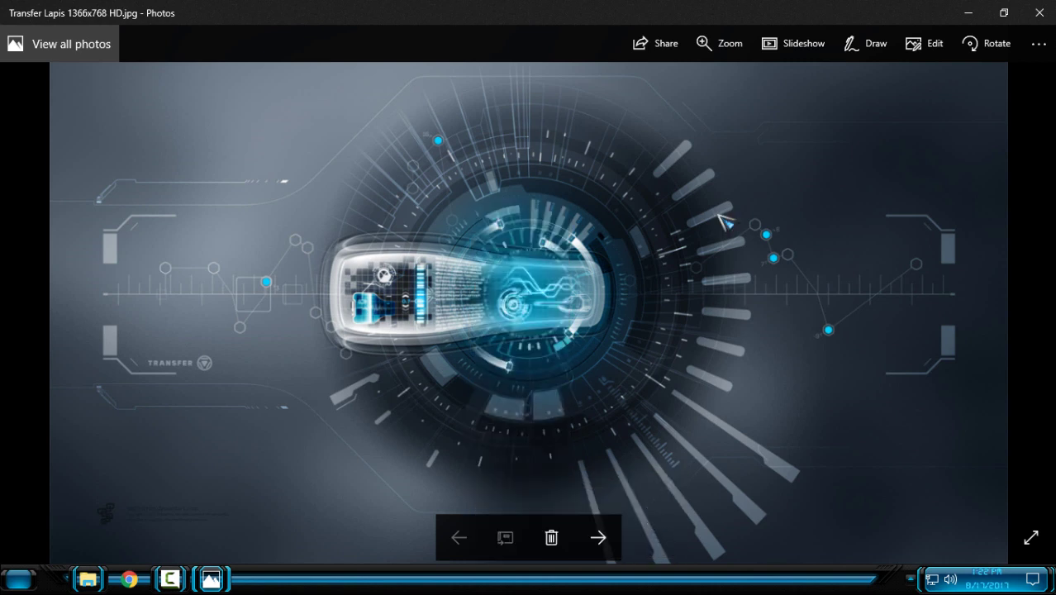
left_click(1040, 12)
Show the themed Start menu and refresh the desktop three times
key("super")
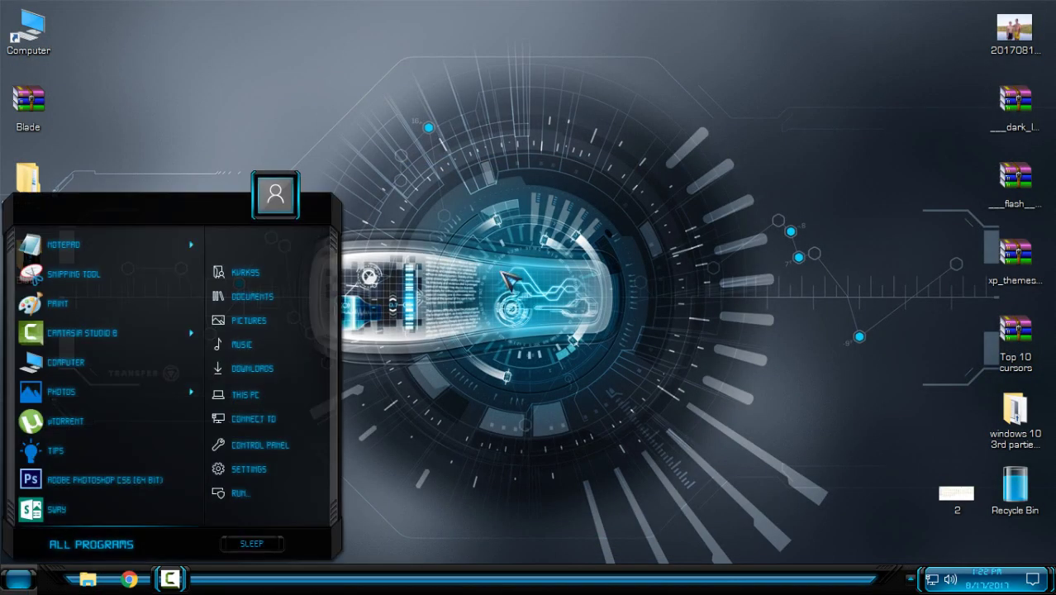
right_click(410, 93)
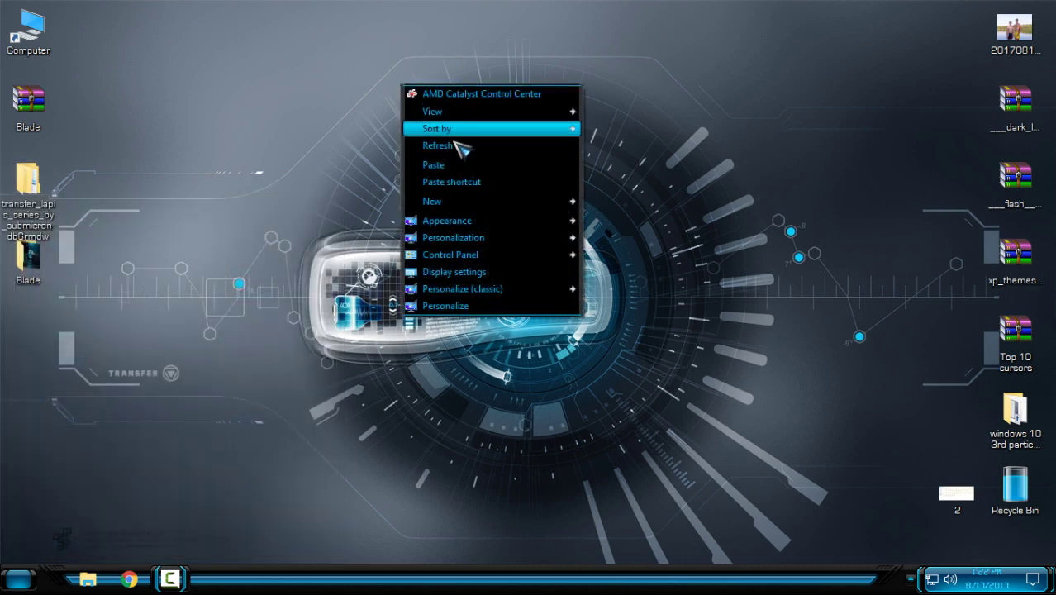
left_click(463, 144)
right_click(420, 141)
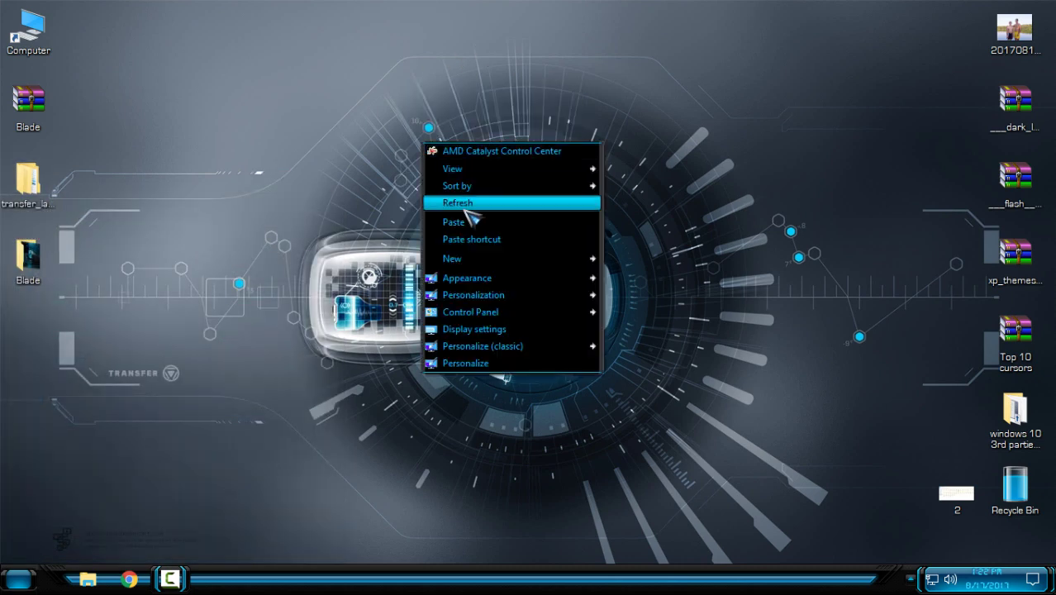
left_click(469, 209)
right_click(462, 200)
left_click(495, 263)
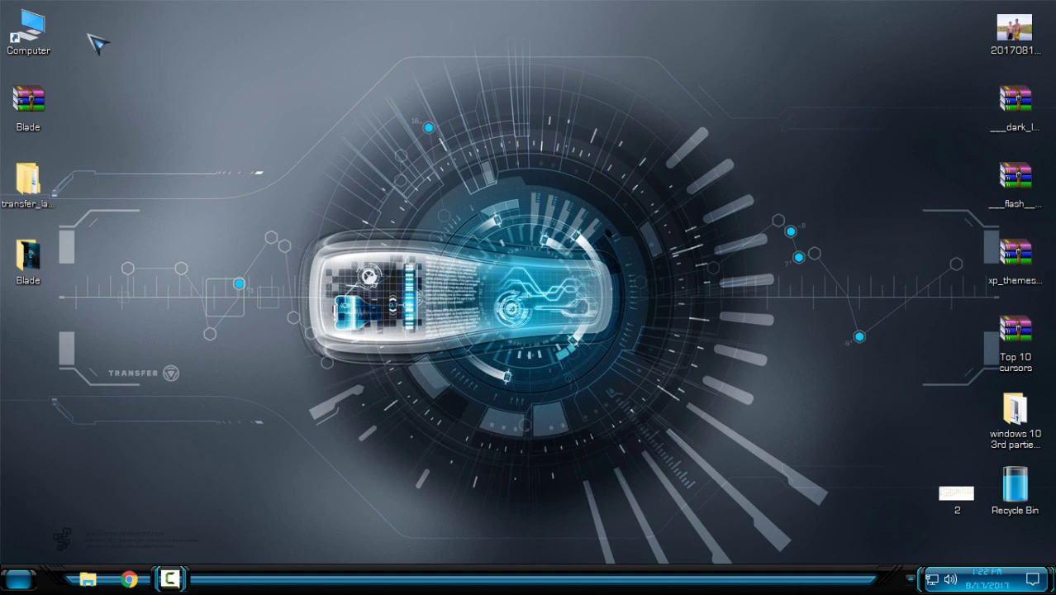
Inspect the themed This PC window and System properties window, closing each
double_click(33, 29)
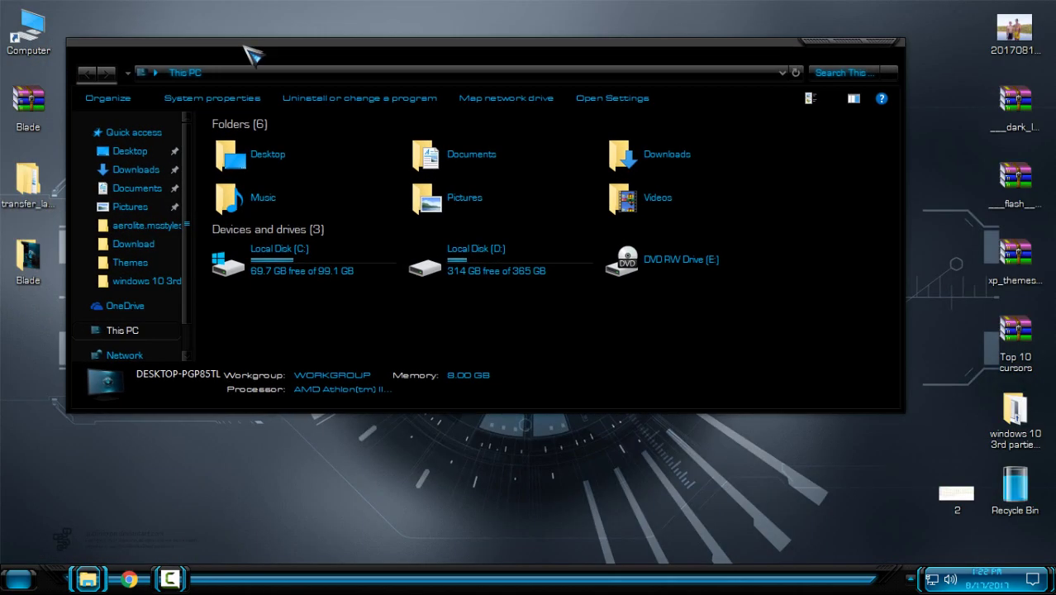
mouse_move(64, 39)
left_mouse_down()
mouse_move(30, 34)
mouse_move(151, 39)
left_mouse_up()
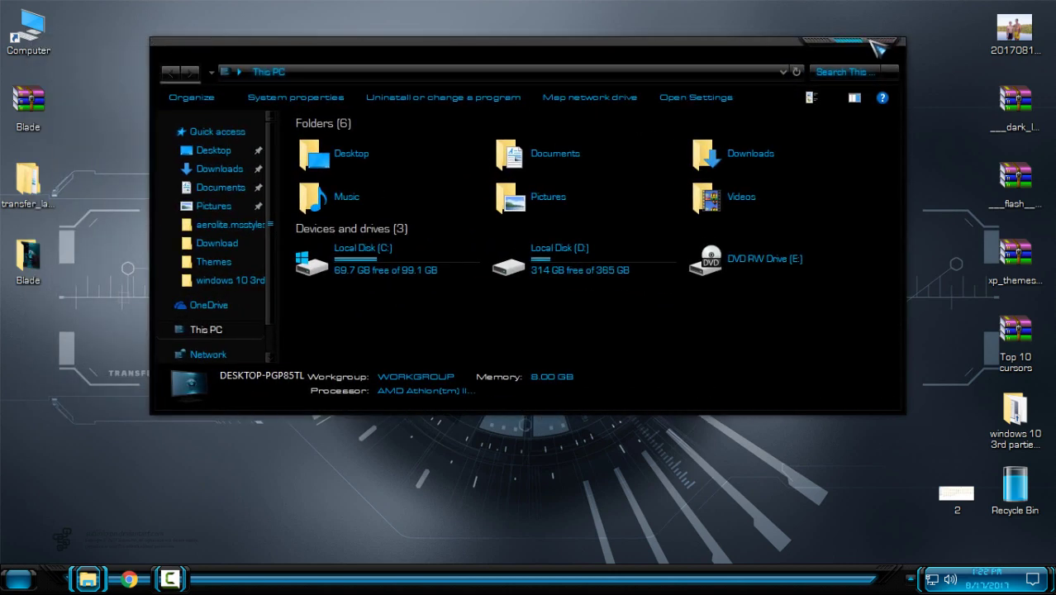
left_click(878, 48)
left_click(18, 579)
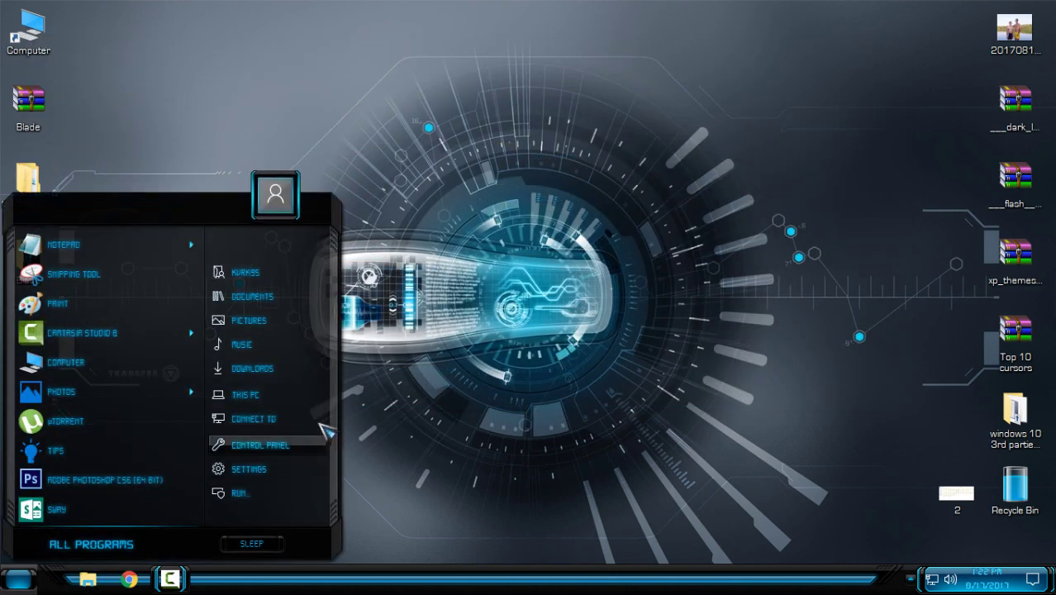
right_click(266, 401)
left_click(326, 390)
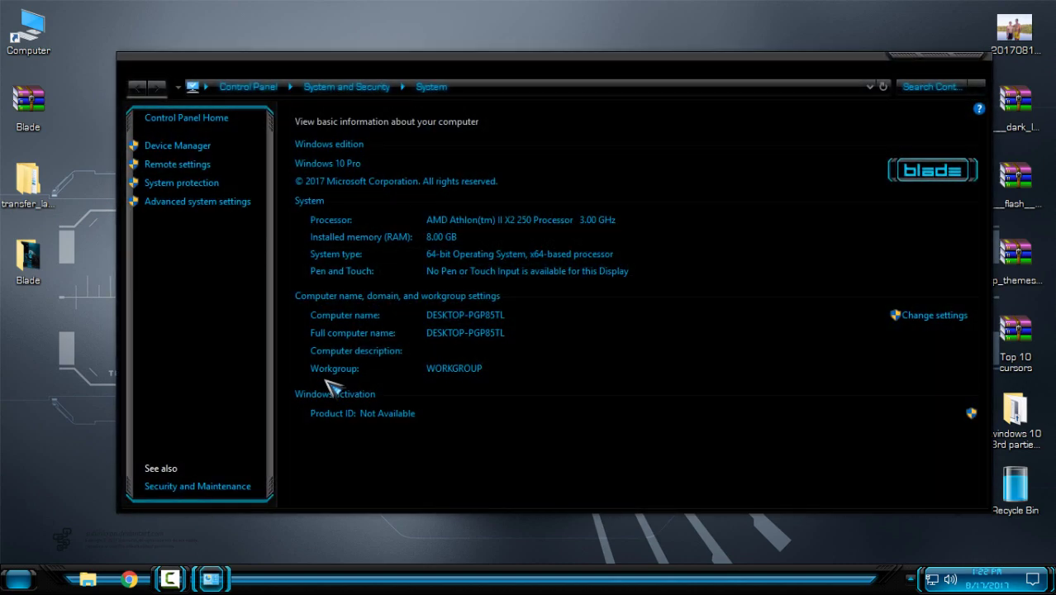
left_click_drag(596, 66, 544, 86)
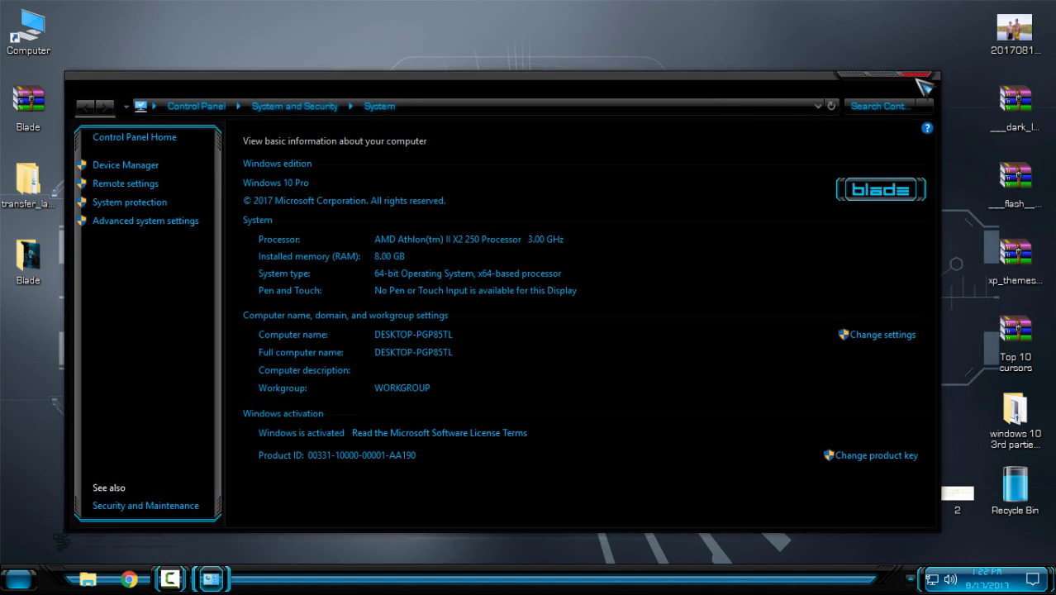
left_click(917, 78)
Refresh the desktop and bring up the Personalization settings
right_click(357, 108)
left_click(413, 168)
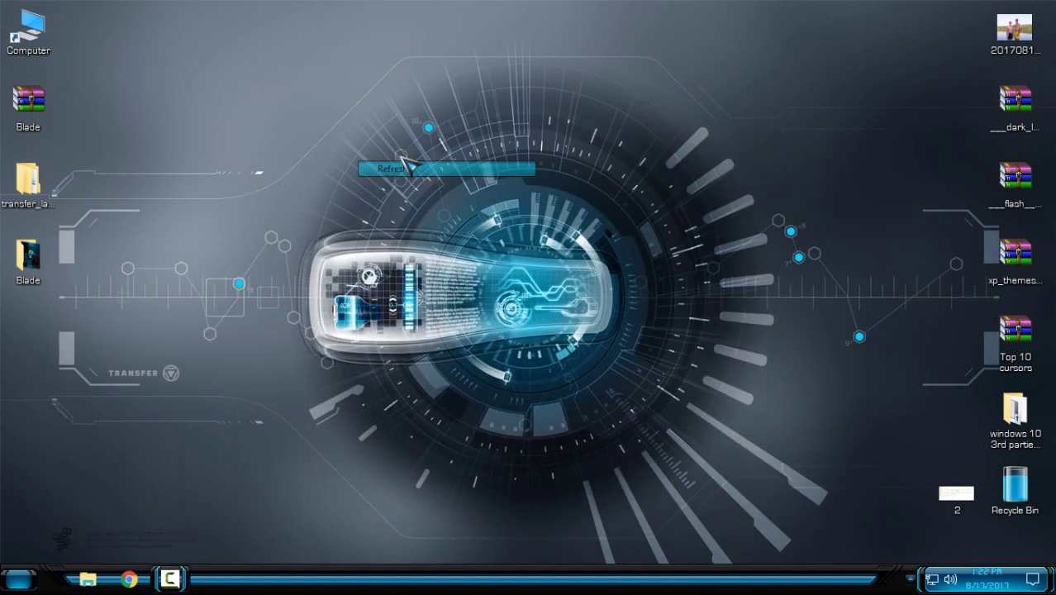
right_click(317, 175)
left_click(383, 398)
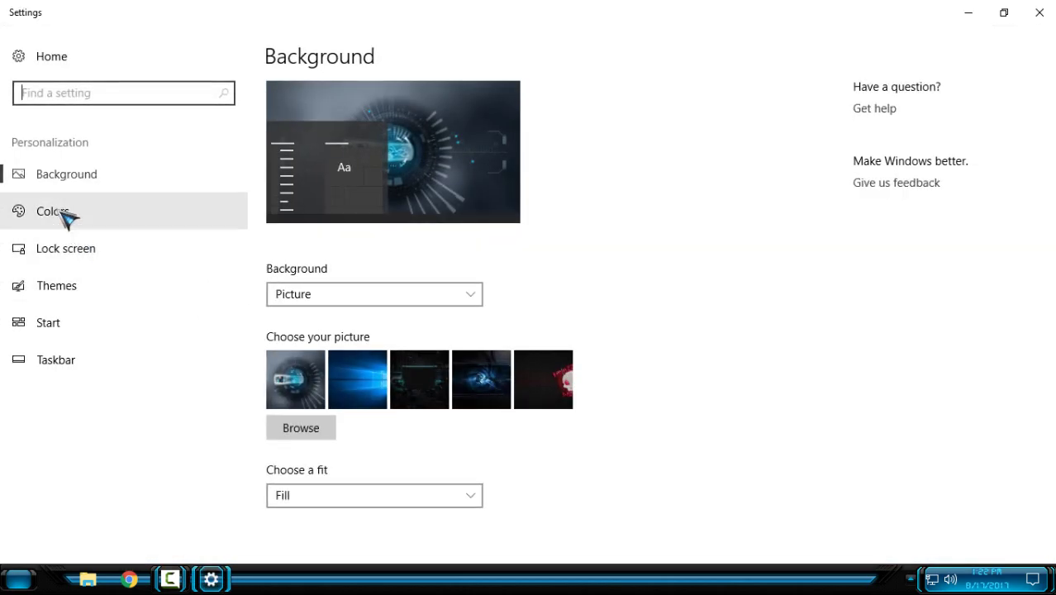
Choose the Blade theme tile on the Themes page, then close Settings
left_click(64, 285)
scroll(660, 293, "down", 5)
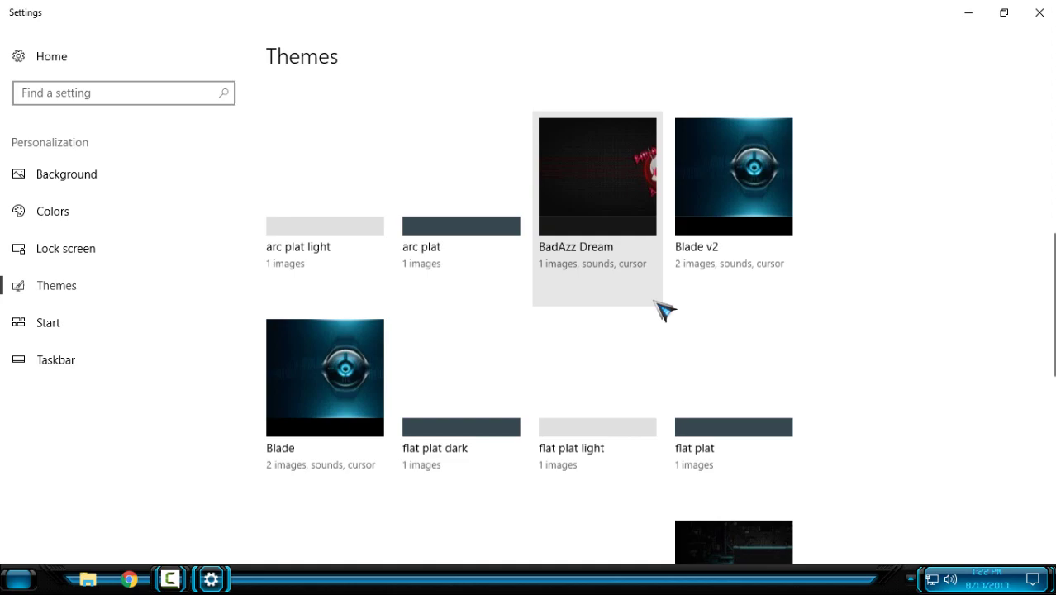
left_click(319, 382)
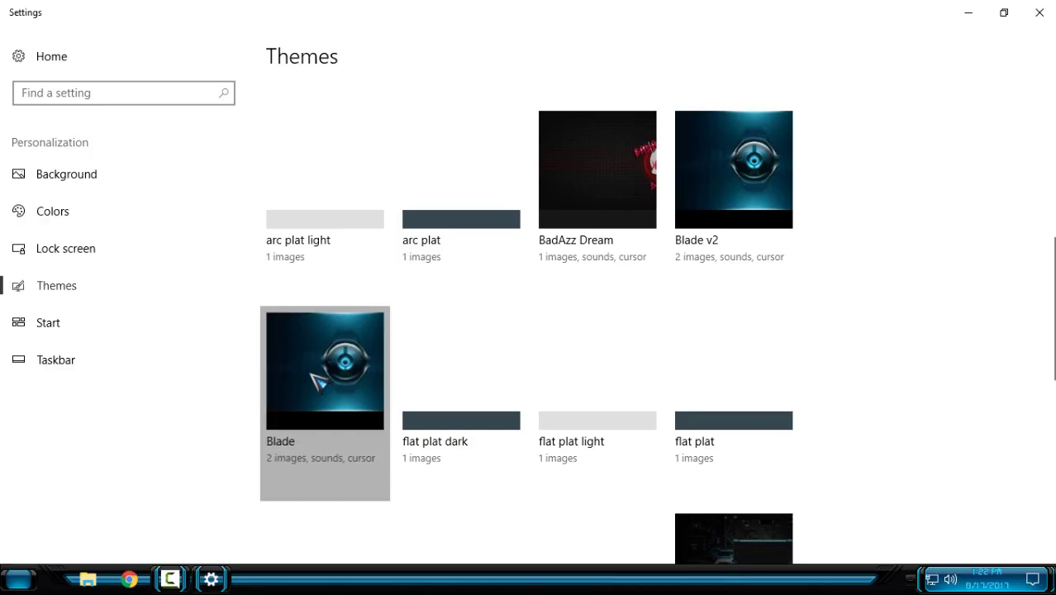
left_click(1040, 12)
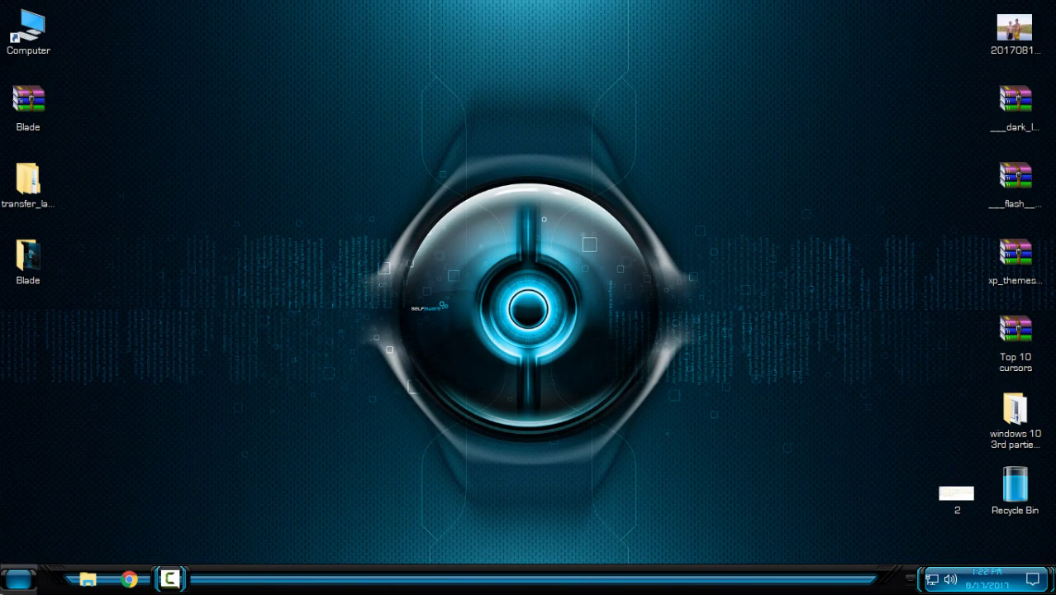
left_click(18, 579)
right_click(418, 167)
left_click(477, 227)
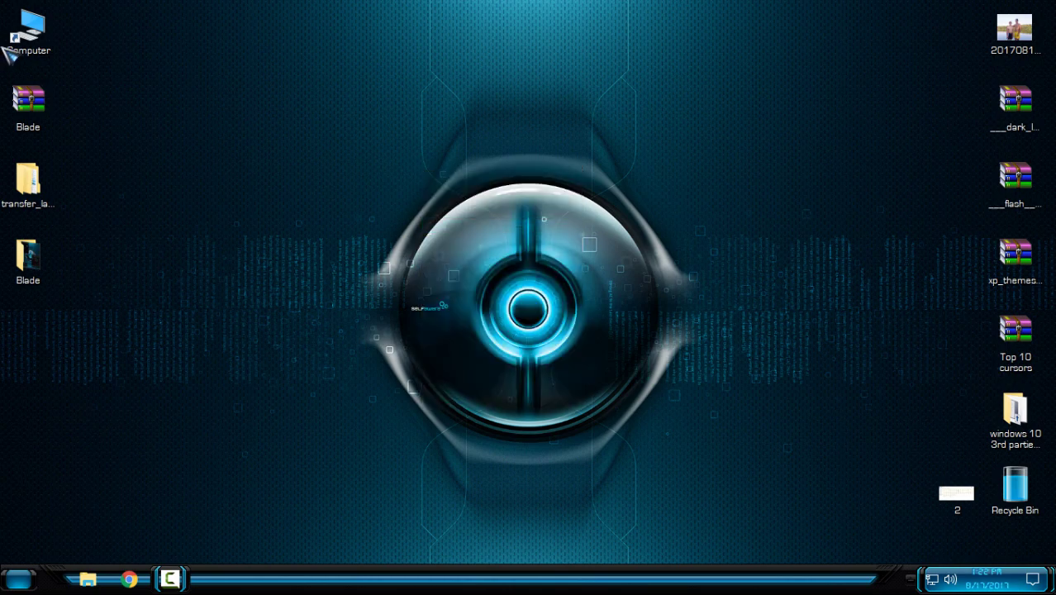
double_click(31, 28)
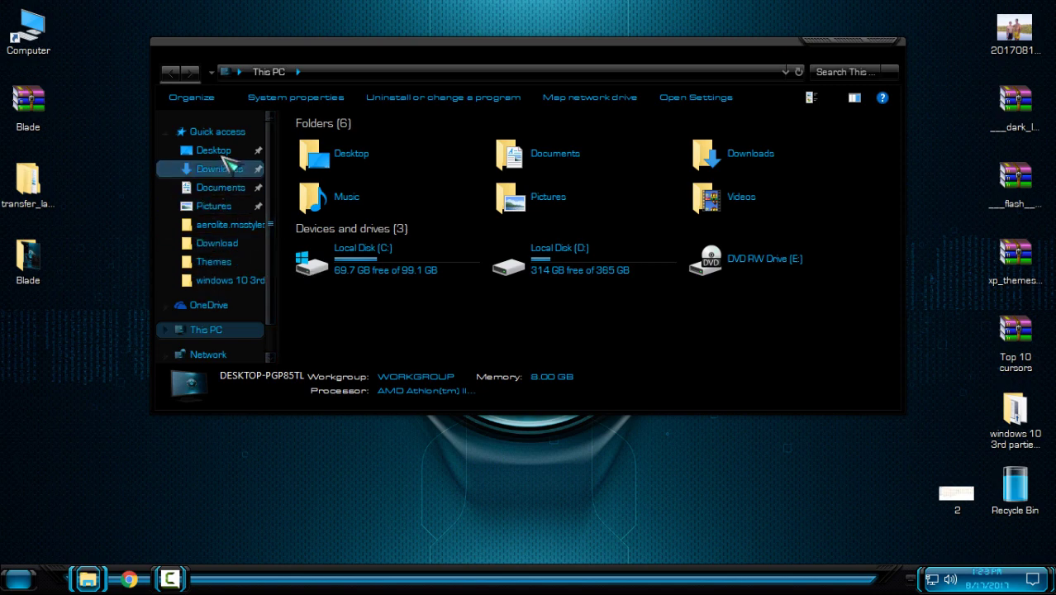
left_click(894, 43)
right_click(386, 136)
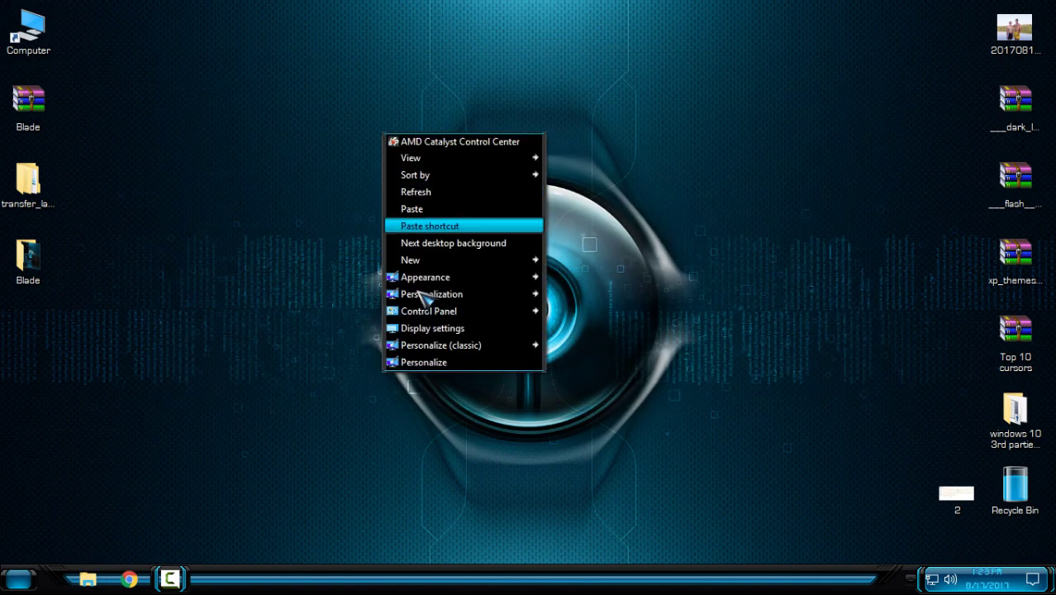
left_click(414, 364)
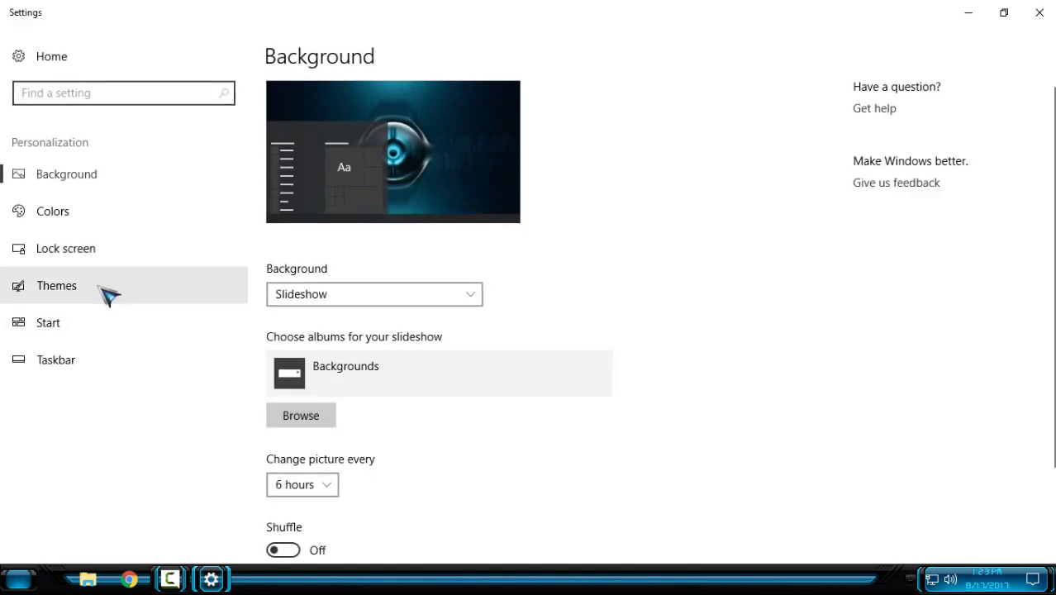
left_click(105, 291)
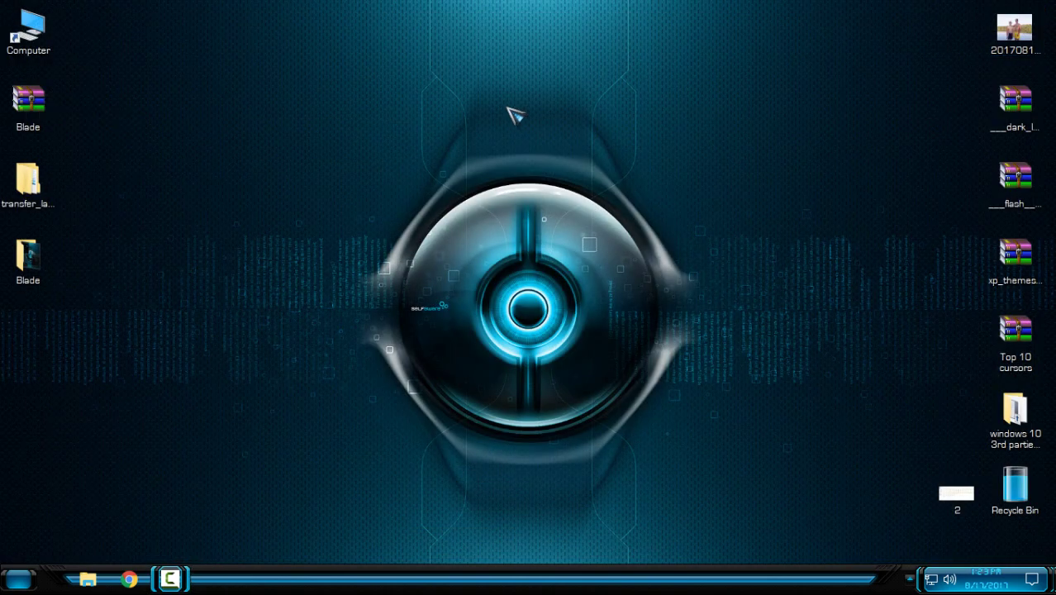
right_click(509, 109)
left_click(560, 169)
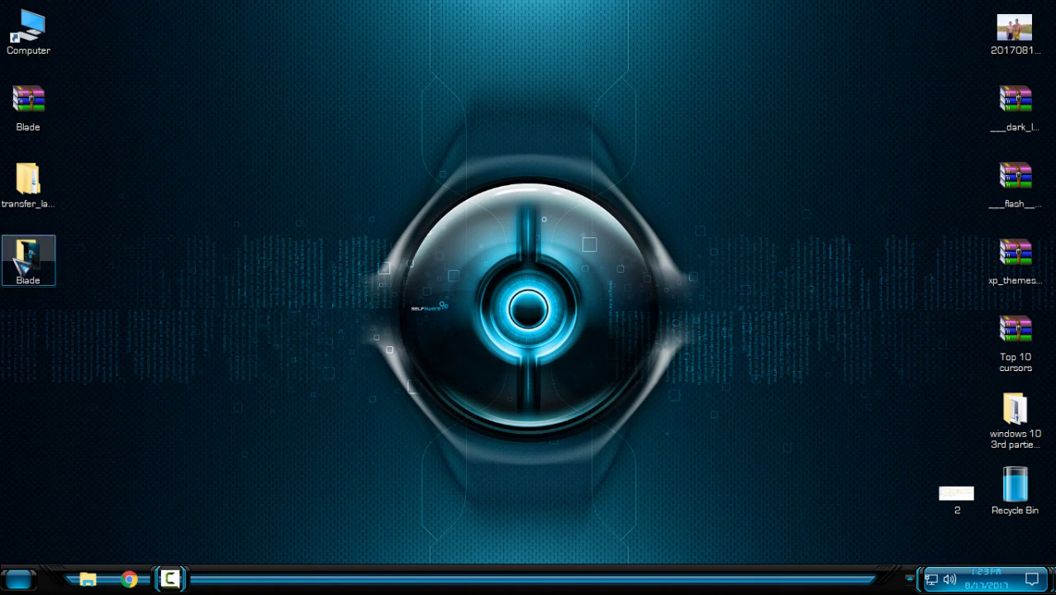
Browse Blade > Extras, close it, then show the Start menu's power options
double_click(27, 256)
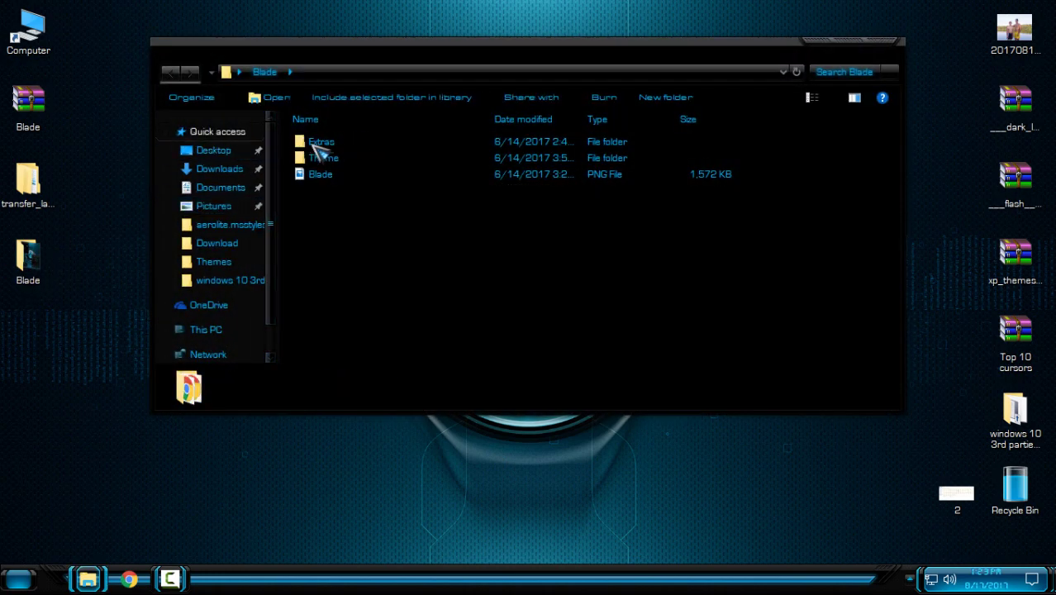
double_click(320, 144)
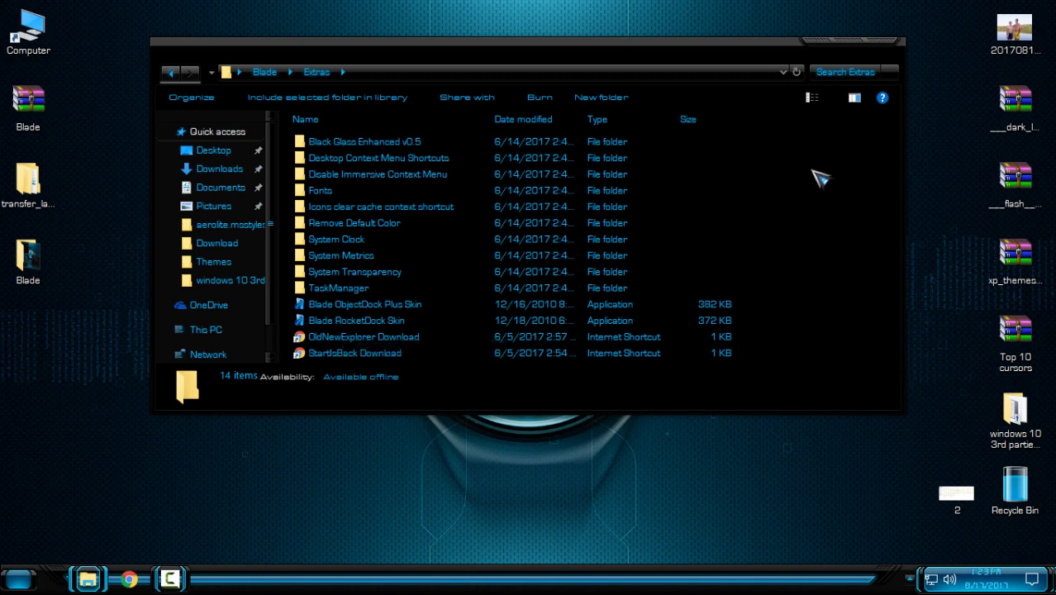
mouse_move(810, 147)
left_mouse_down()
mouse_move(349, 354)
mouse_move(405, 361)
mouse_move(815, 195)
left_mouse_up()
left_click(893, 48)
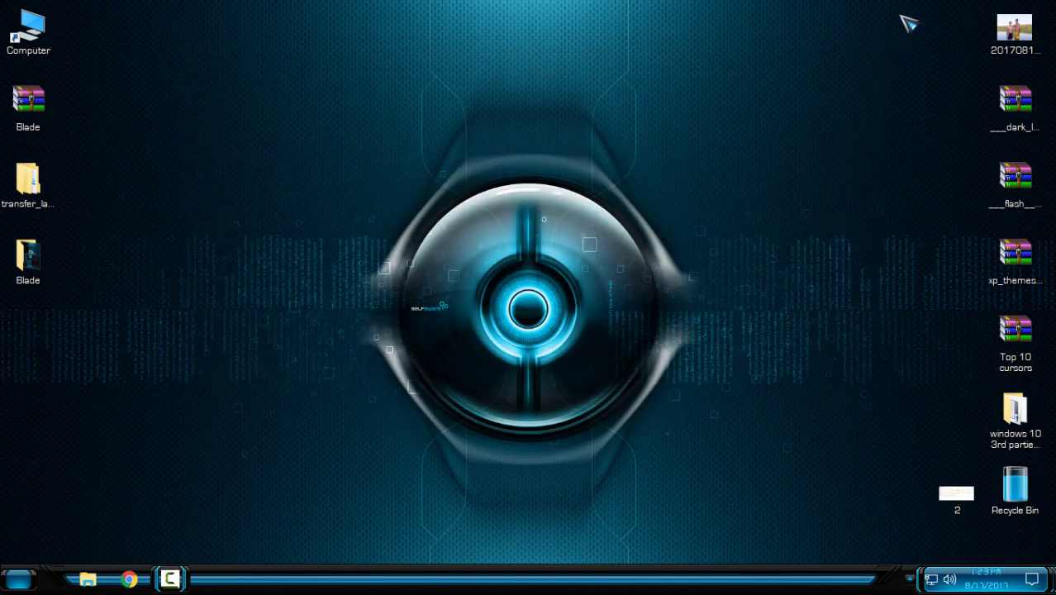
key("super")
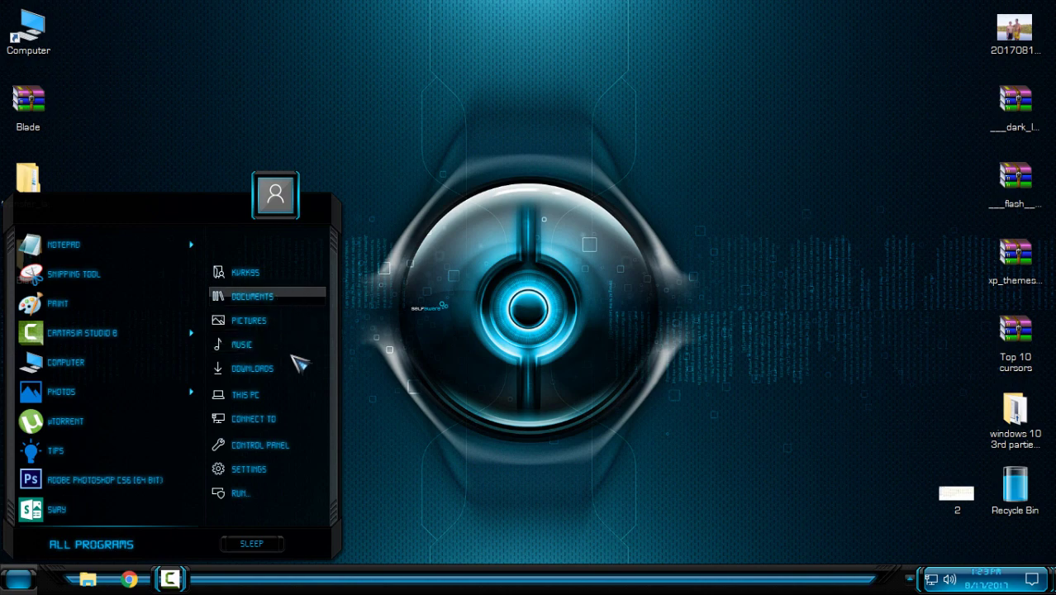
left_click(281, 544)
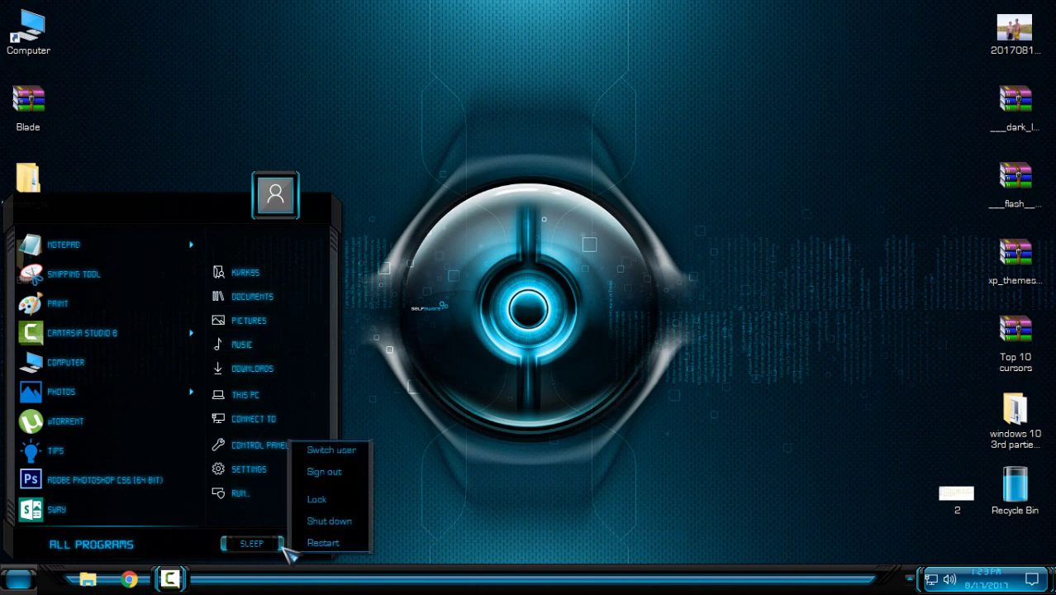